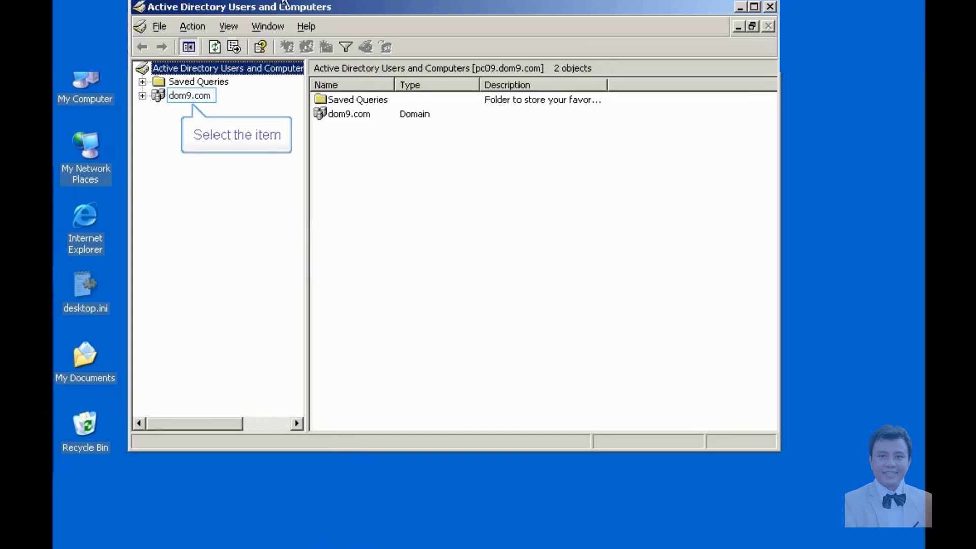
Start a new user in dom9.com/Users with first name and logon name u1.
click(142, 96)
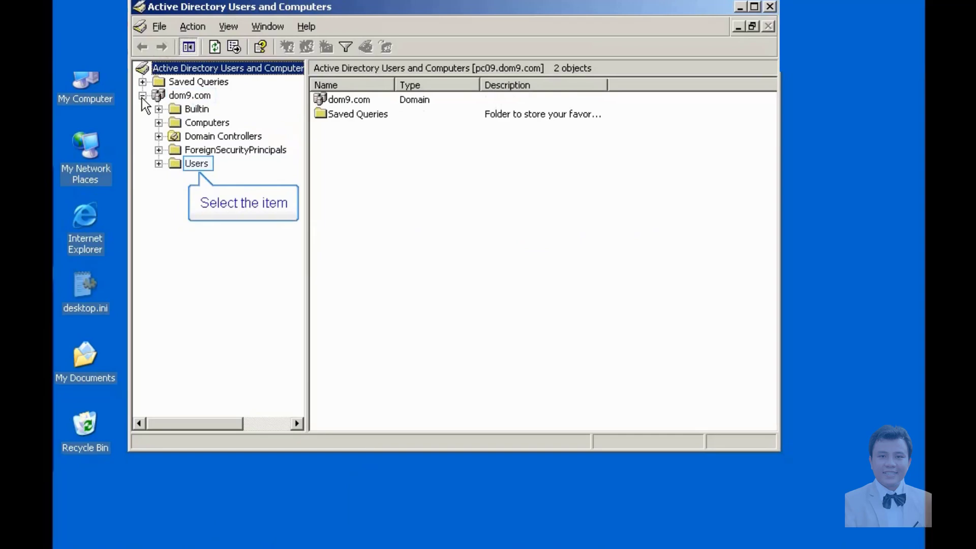
click(195, 163)
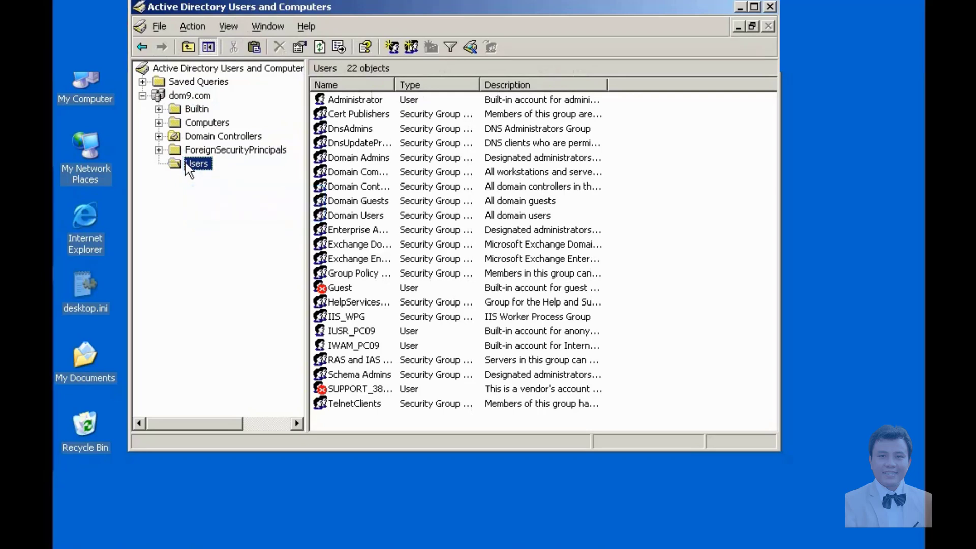
right_click(190, 171)
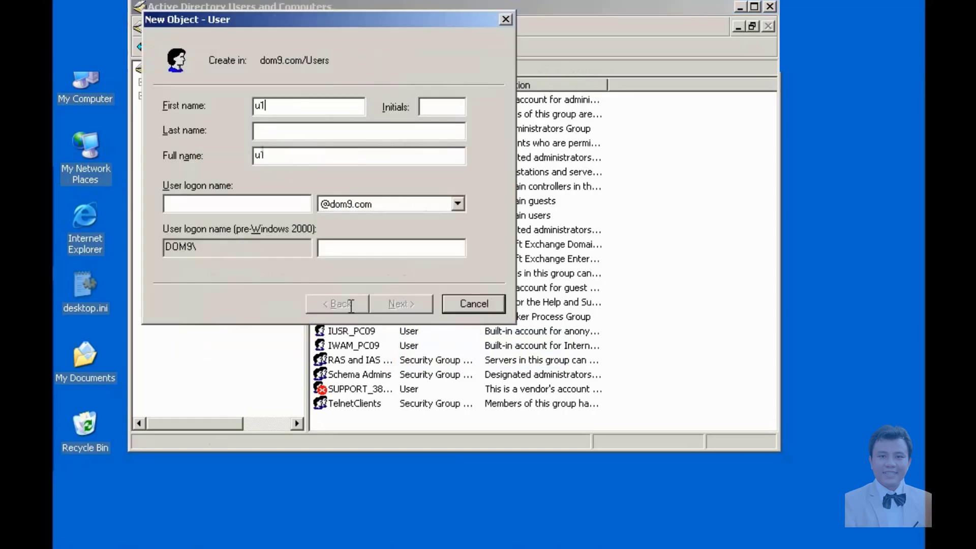
text(u)
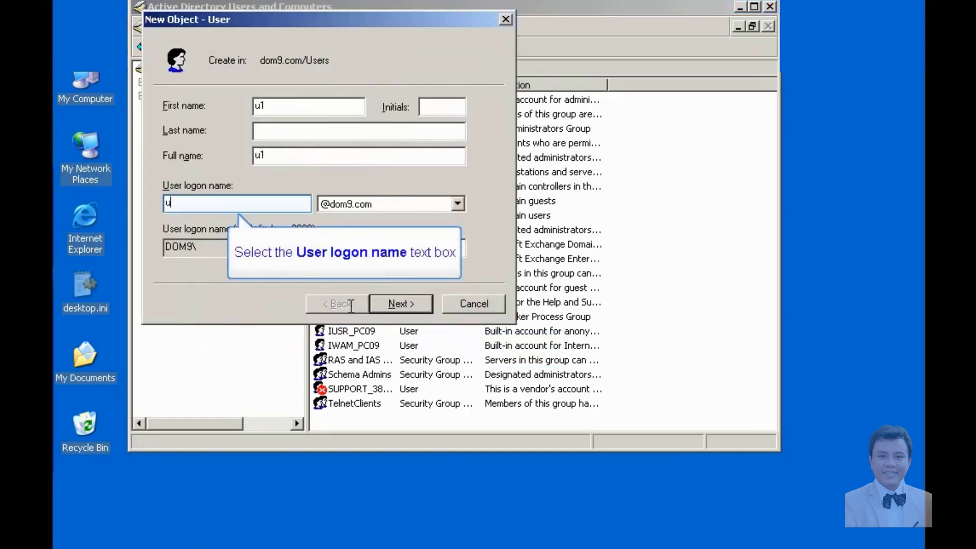
text(1)
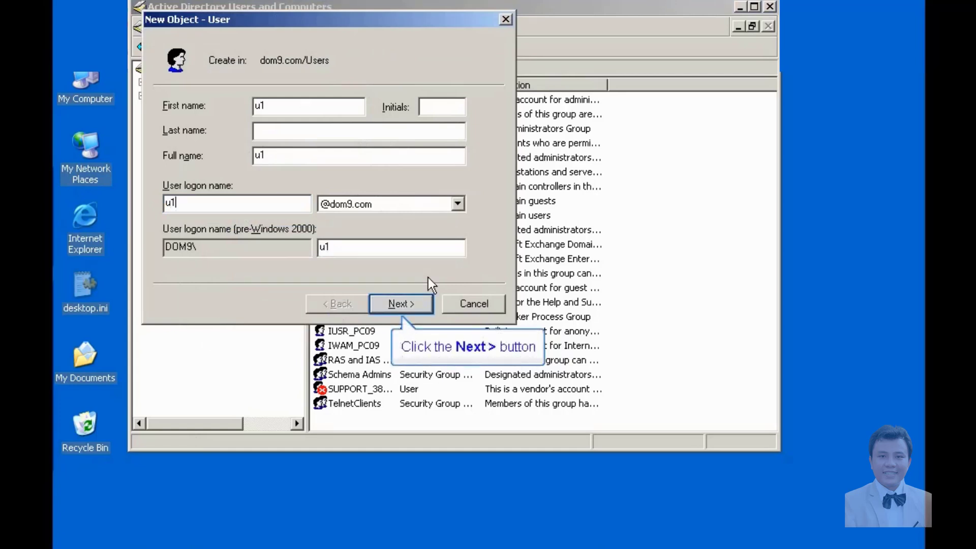
Set and confirm u1's password and turn off the forced password change at next logon.
click(397, 304)
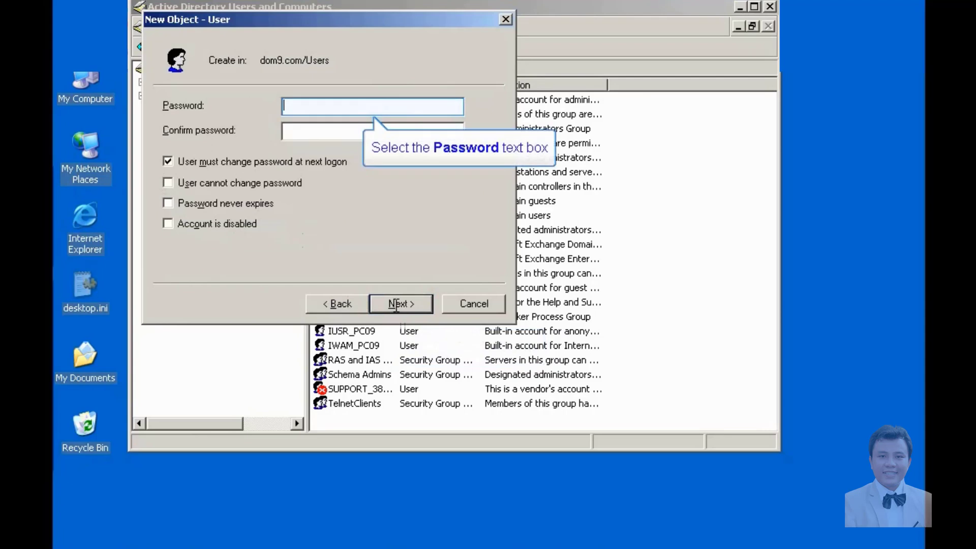
click(305, 106)
text(P)
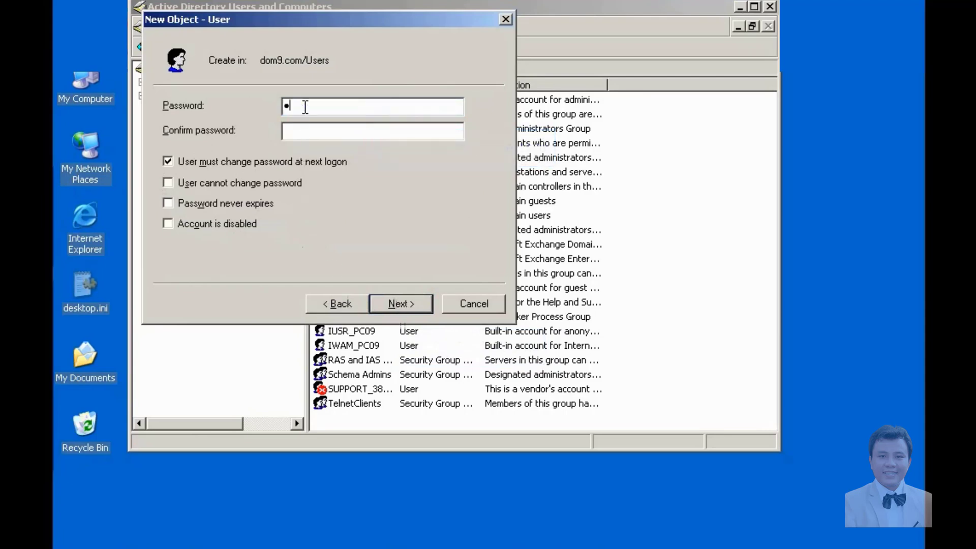
text(as)
key(Tab)
text(Pas)
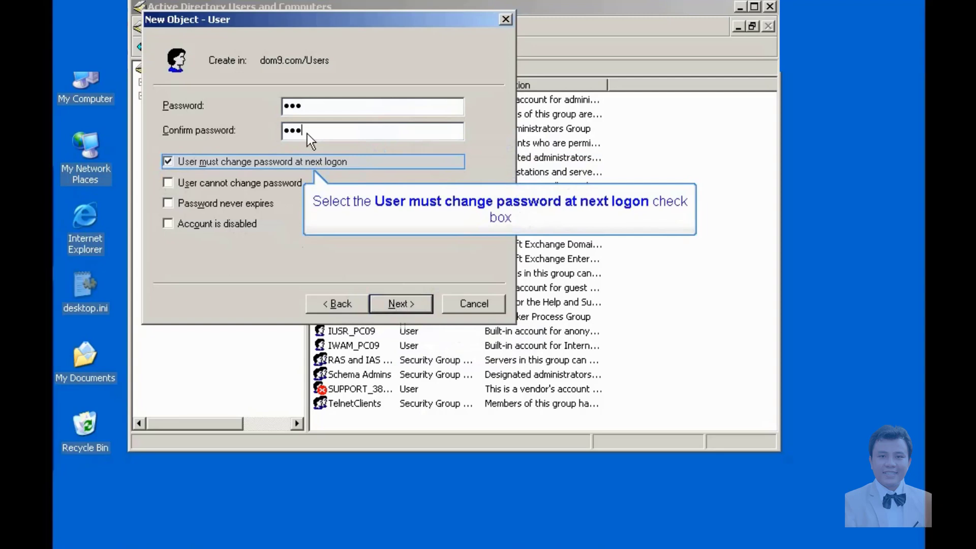
click(167, 162)
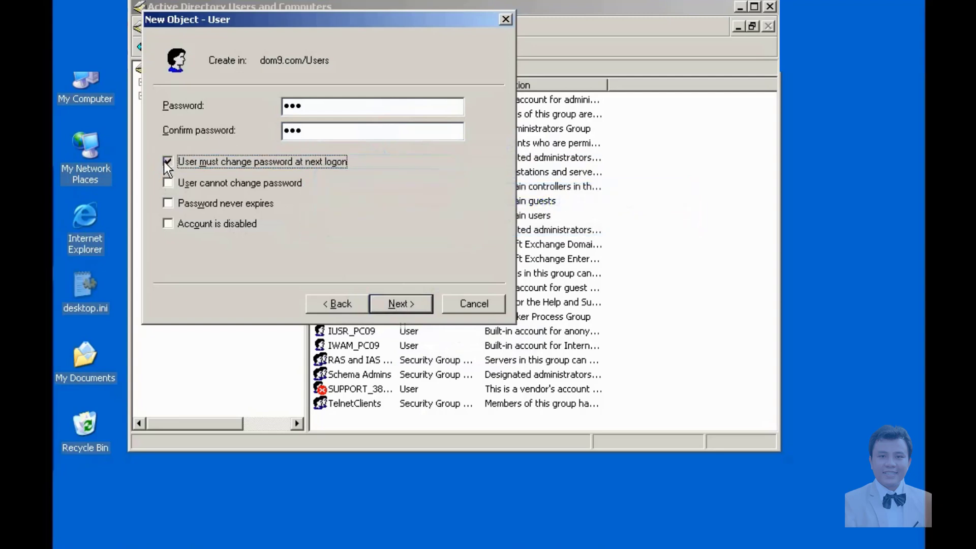
click(167, 163)
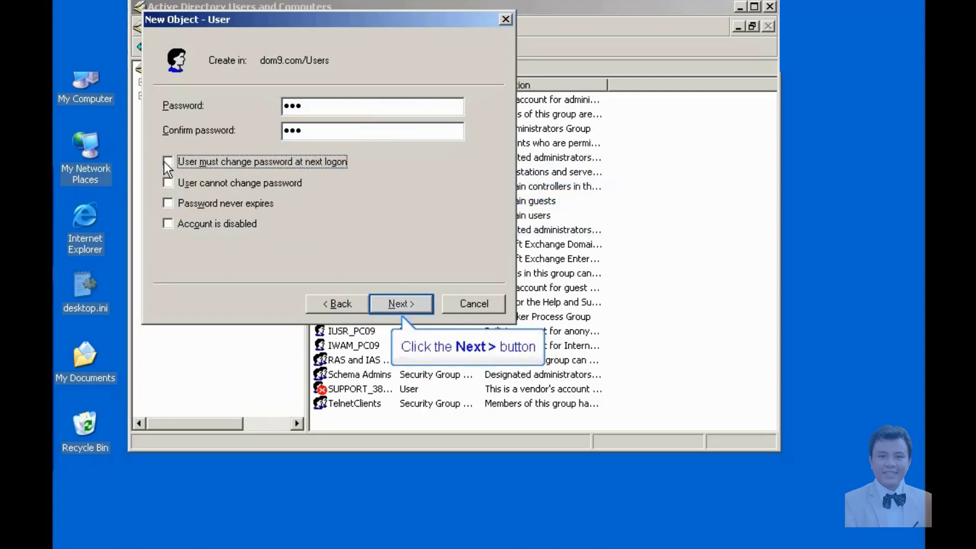
click(409, 303)
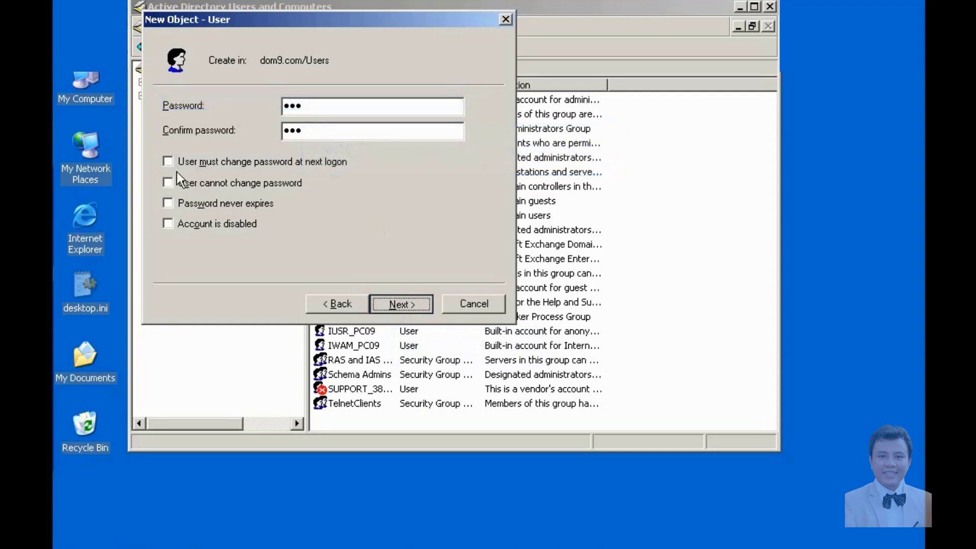
Create an Exchange mailbox for u1 on PC09 and reach the summary.
click(168, 102)
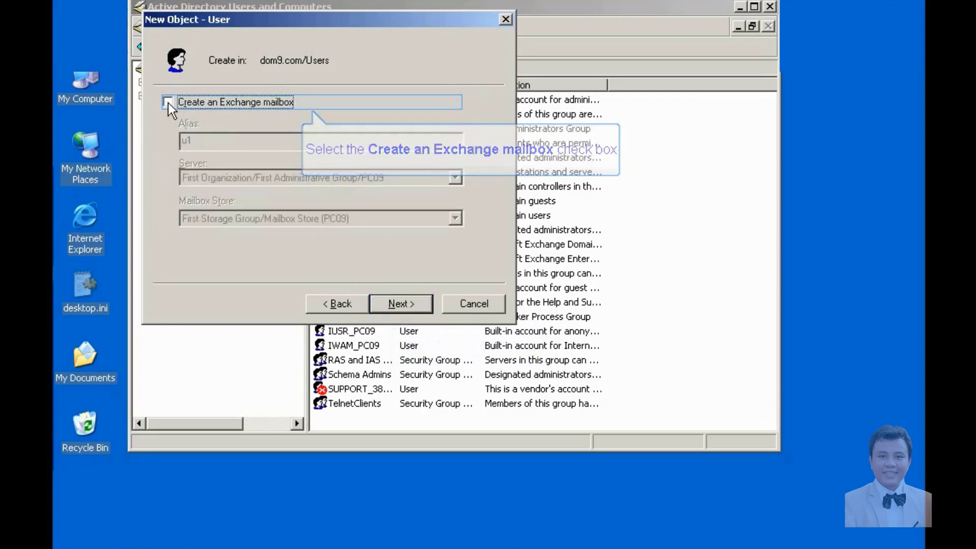
click(168, 103)
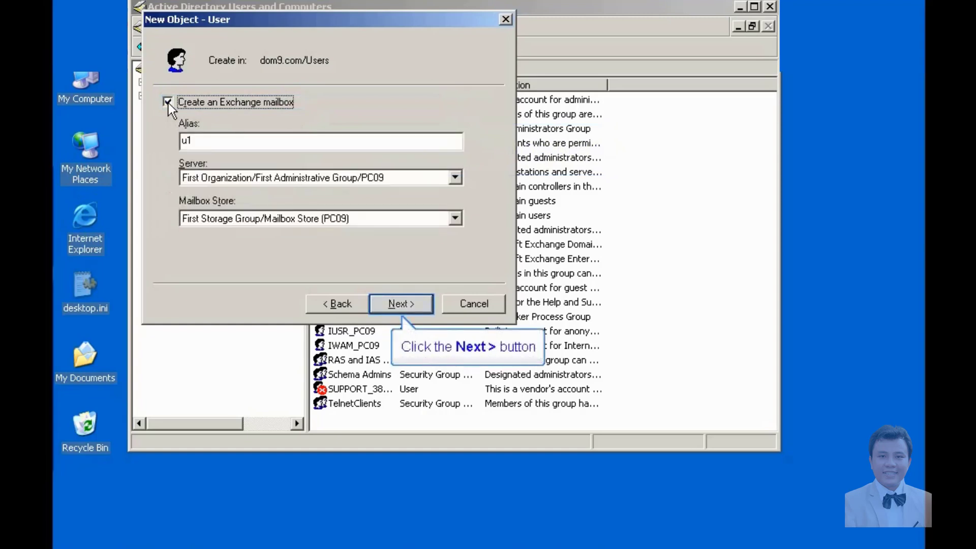
click(401, 304)
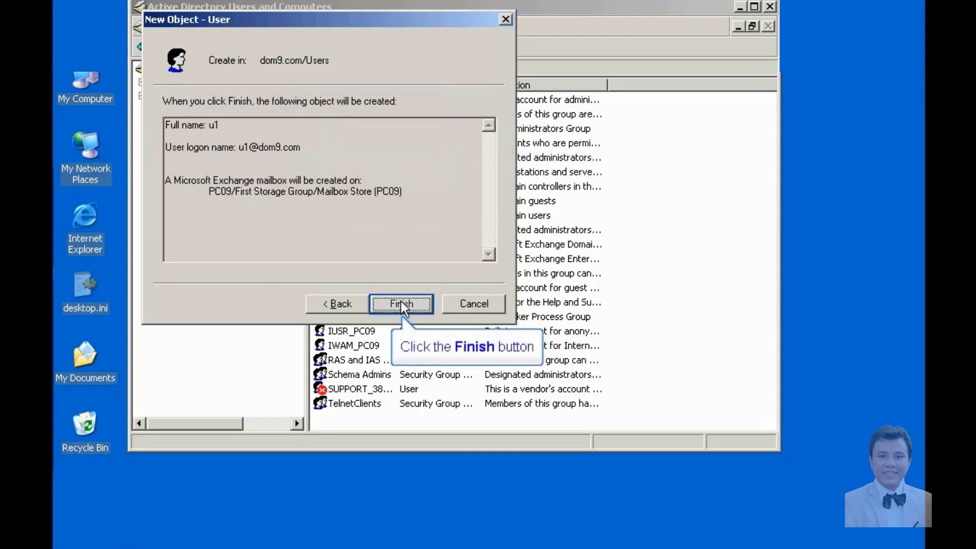
click(400, 303)
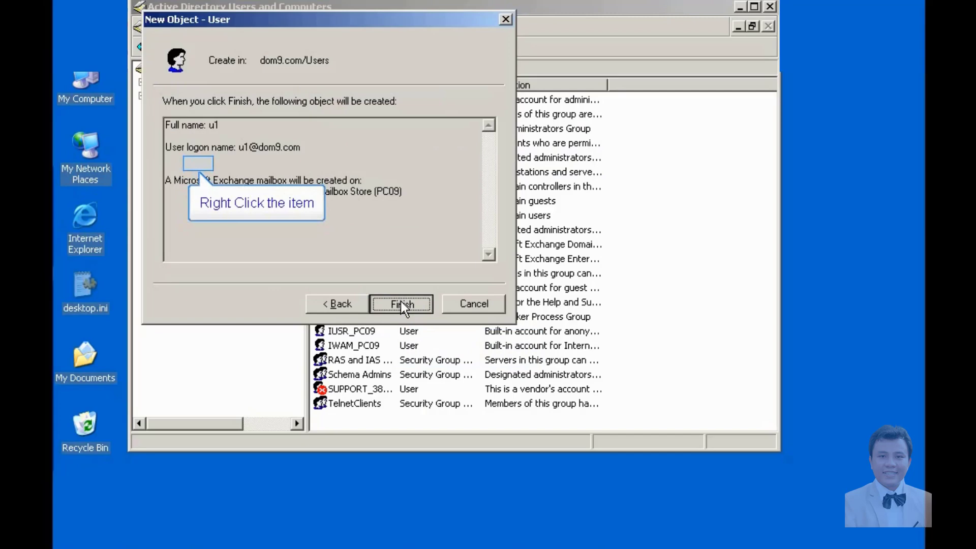
Start a second new user in Users with first name and logon name u2.
right_click(203, 166)
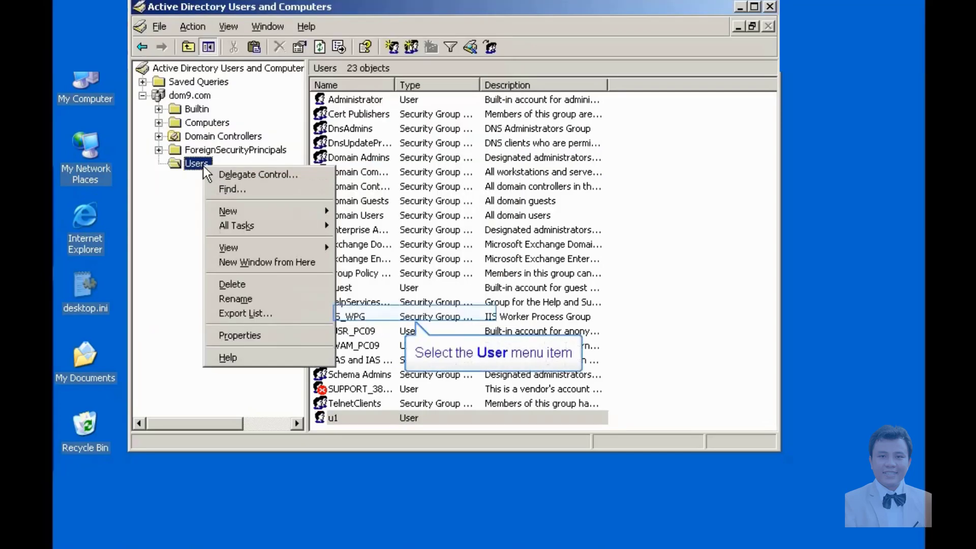
click(371, 311)
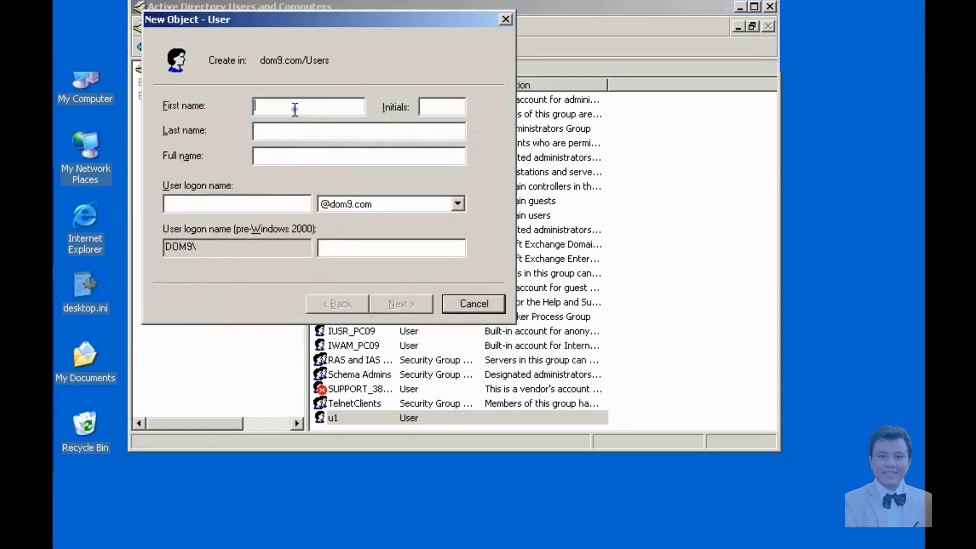
text(u2)
click(254, 200)
text(u2)
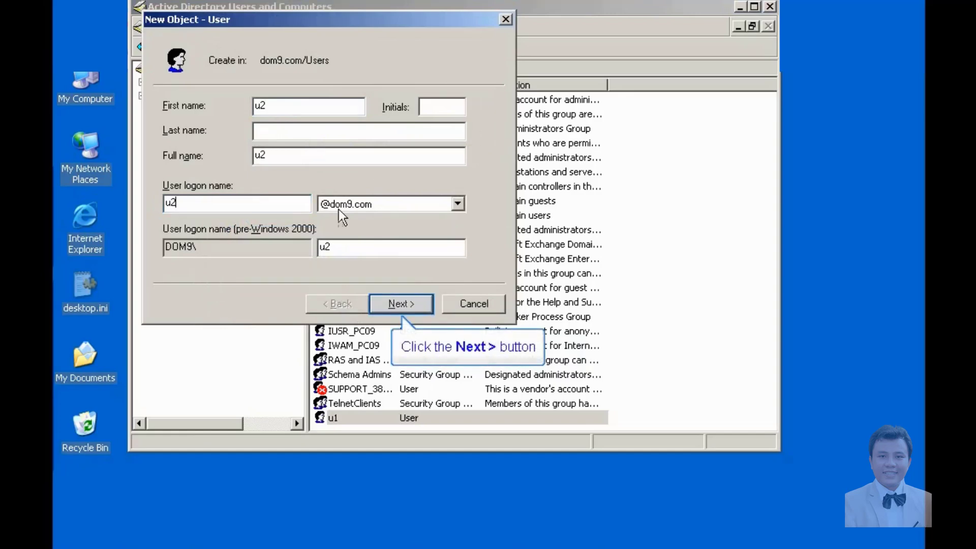
Give u2 a password without forced change, keep the Exchange mailbox, and create the account.
click(422, 304)
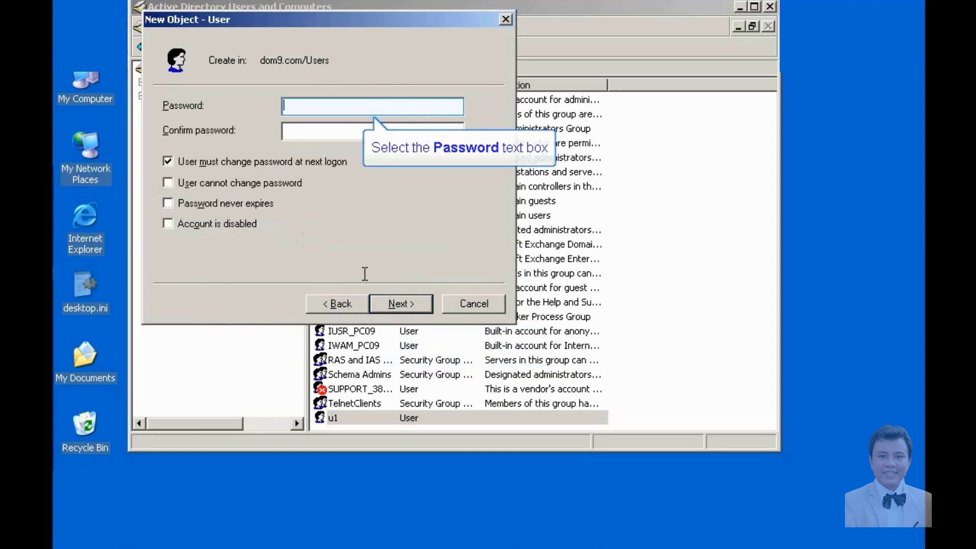
text(123)
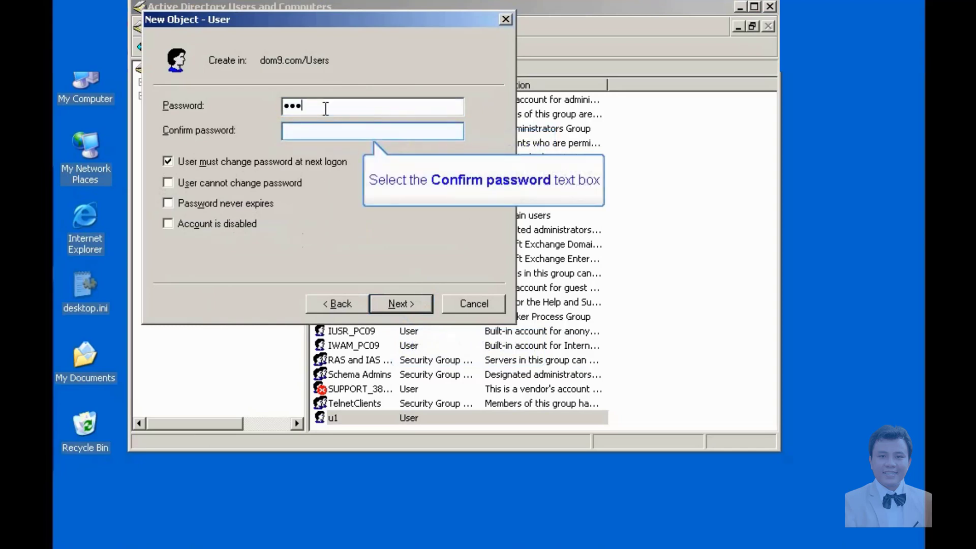
click(322, 134)
text(12)
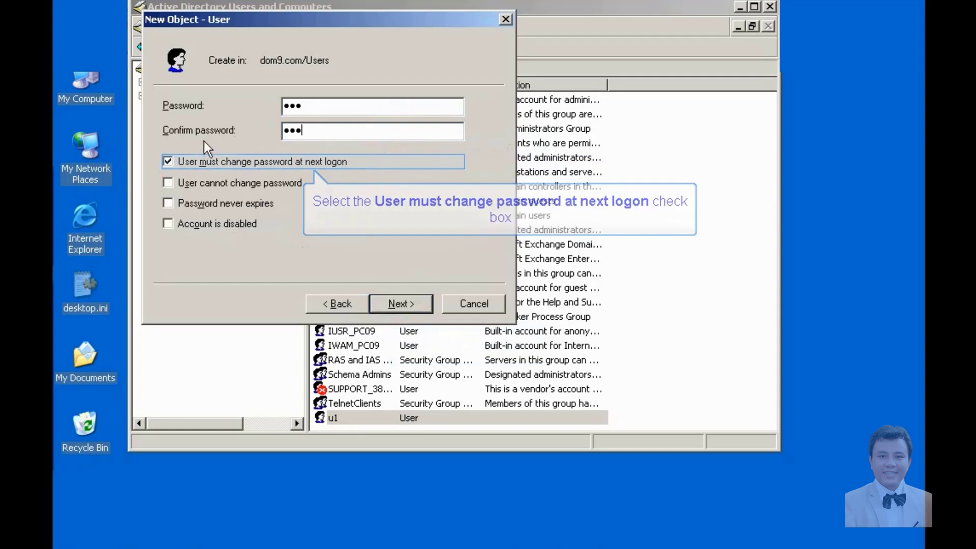
click(169, 160)
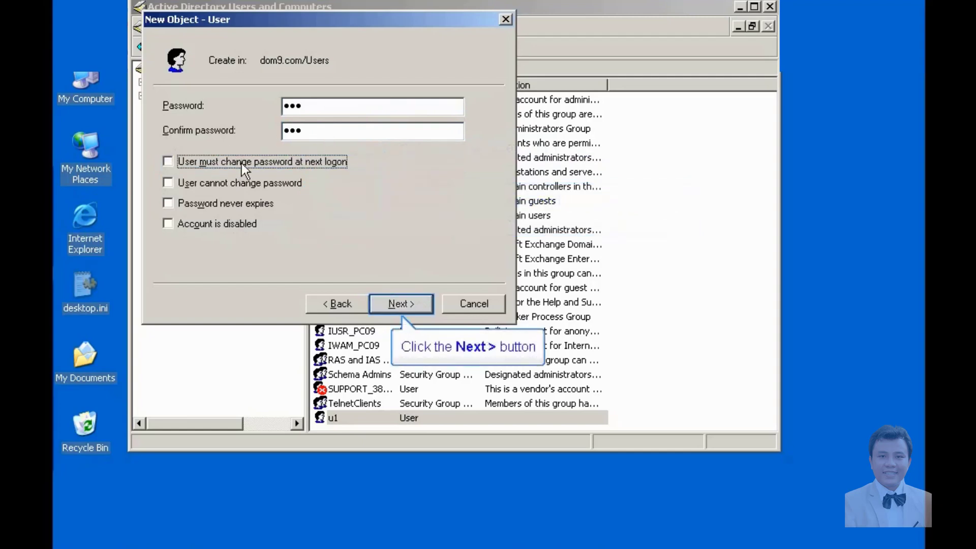
click(396, 303)
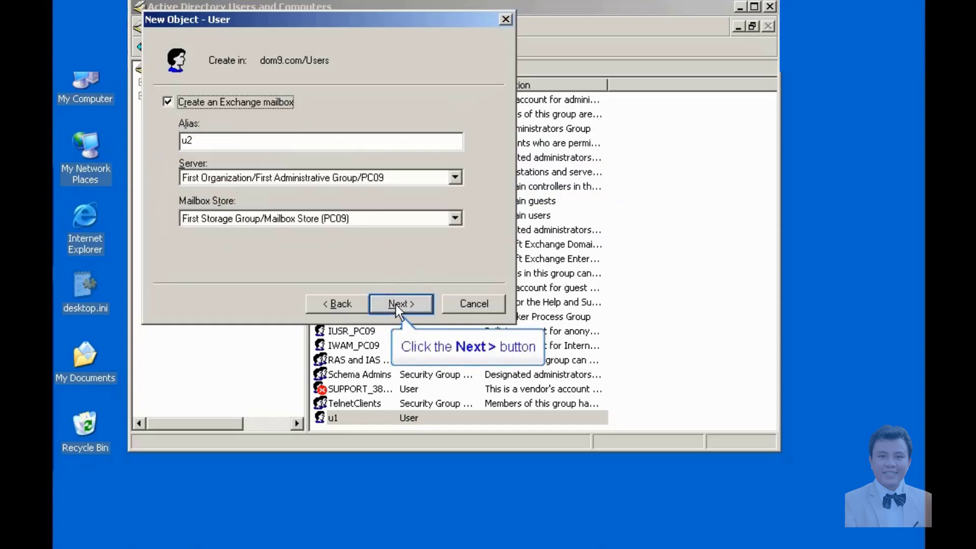
click(396, 304)
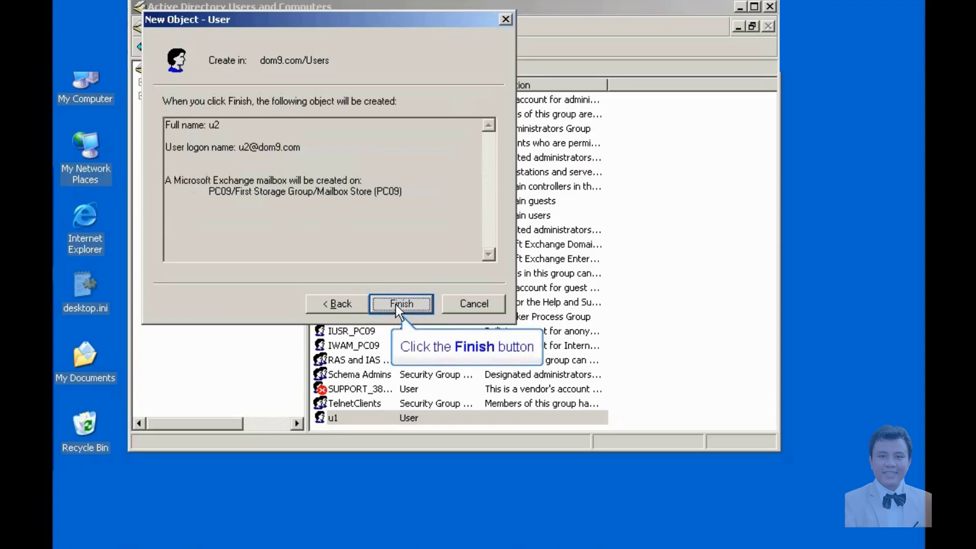
click(395, 304)
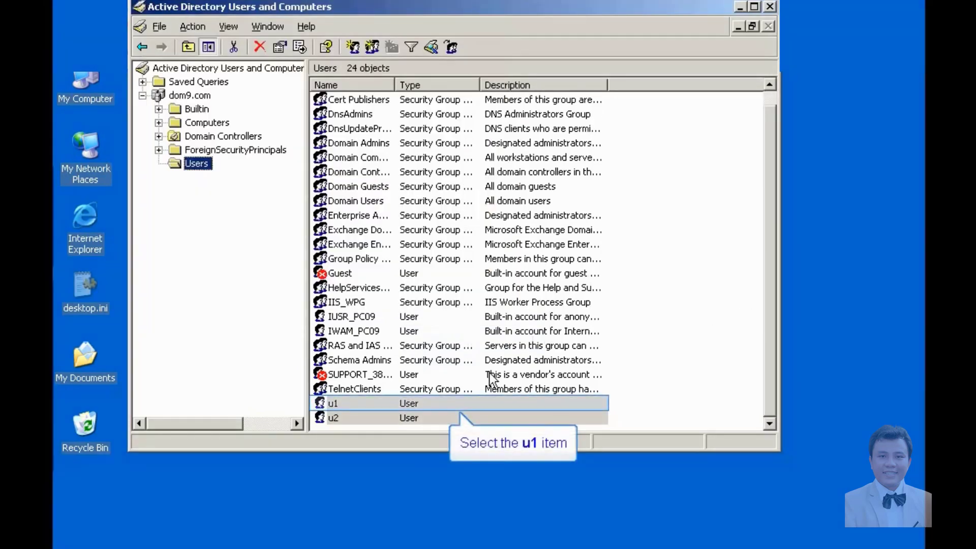
Check the new u1 and u2 accounts, then close Active Directory Users and Computers.
click(398, 403)
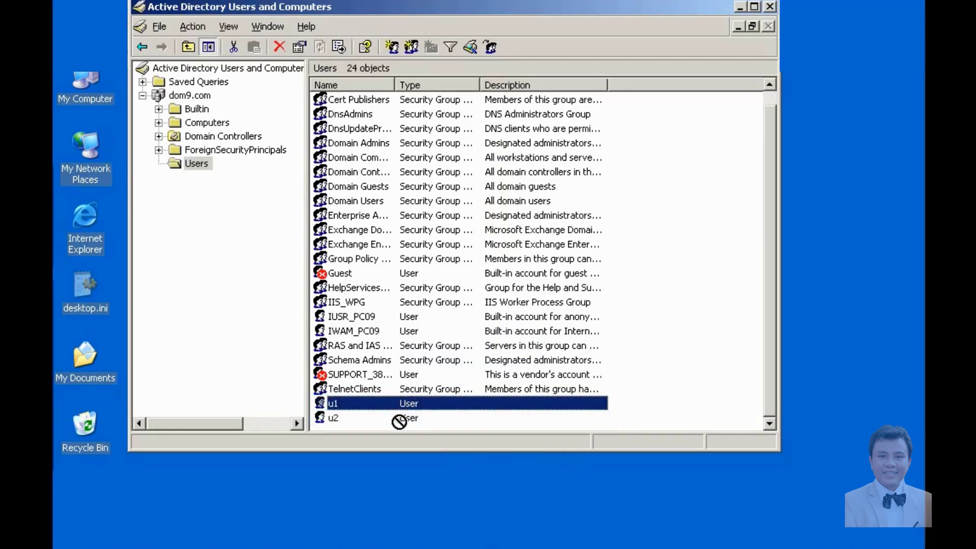
click(399, 419)
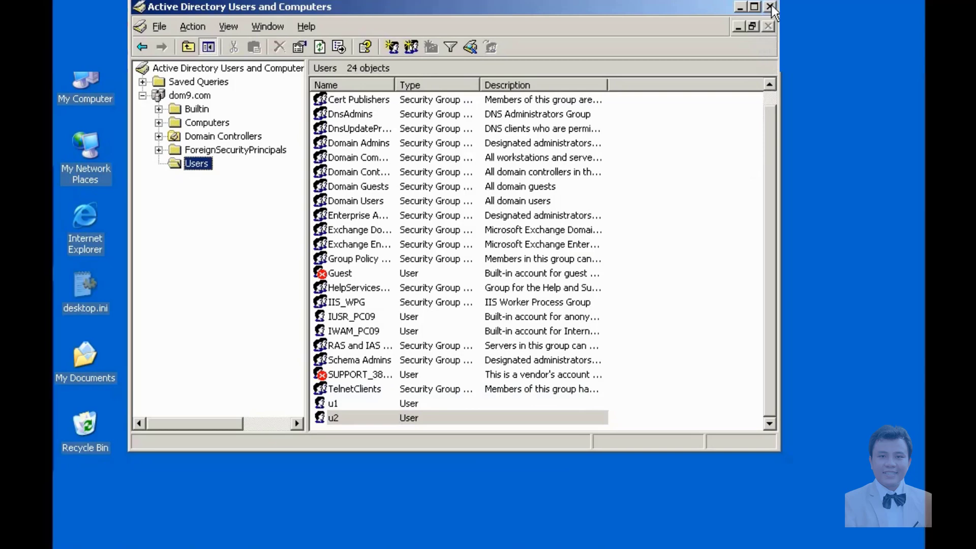
click(771, 7)
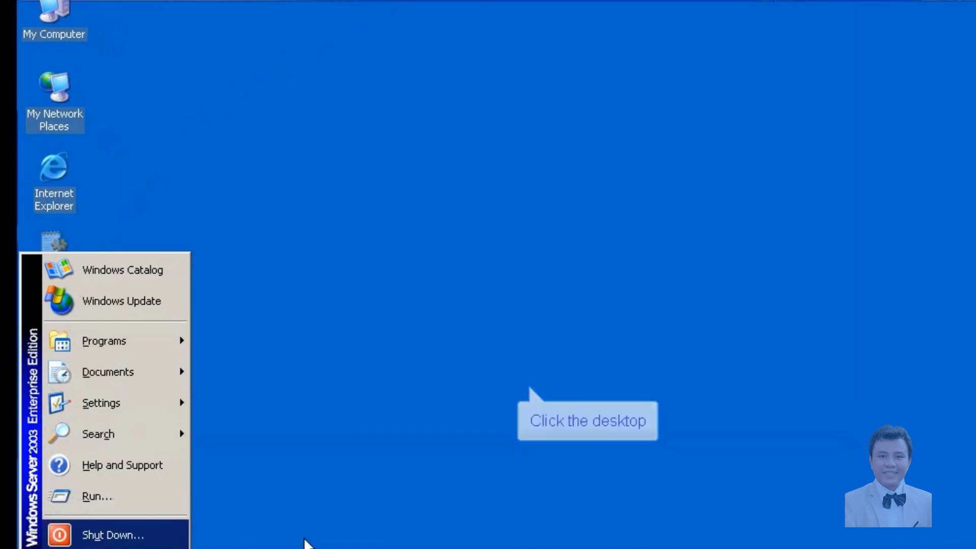
Open Control Panel from the Start menu.
click(528, 386)
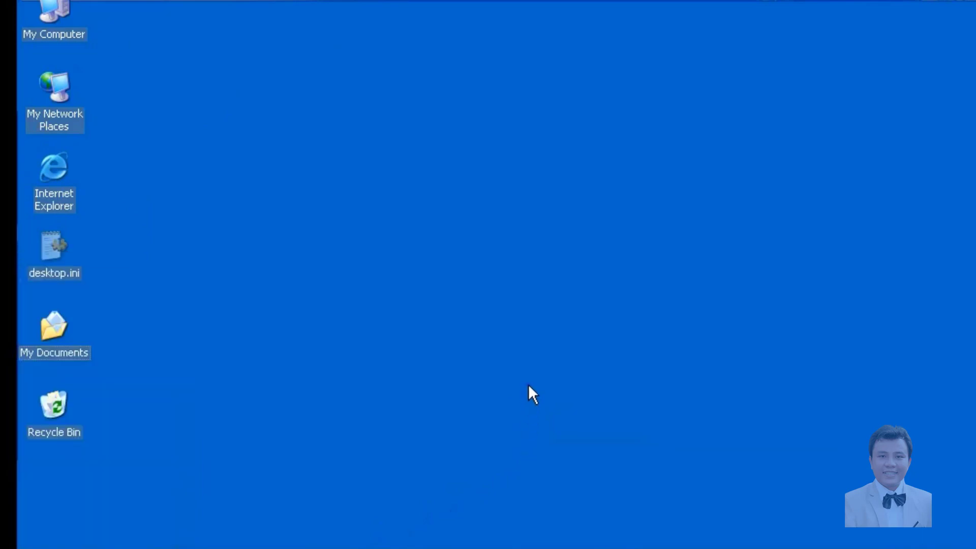
key(super)
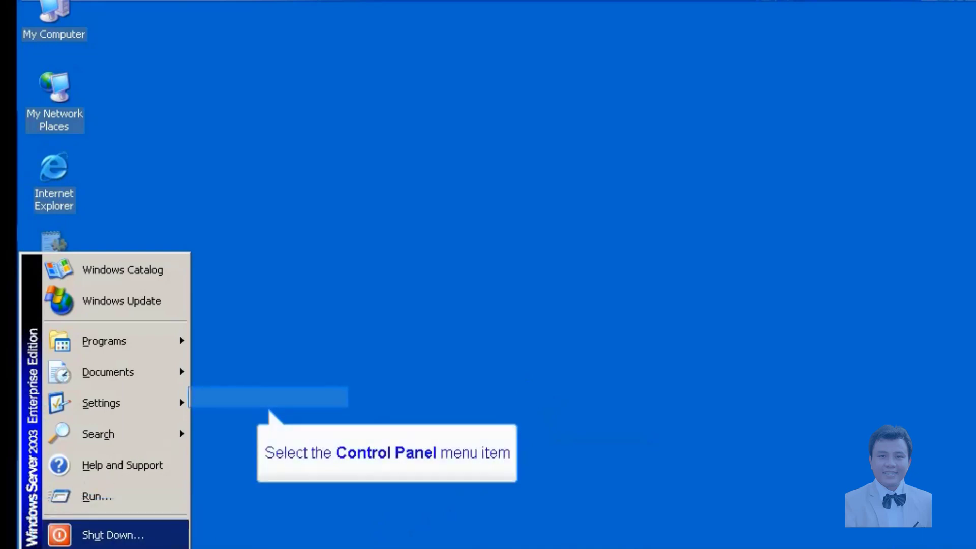
click(243, 398)
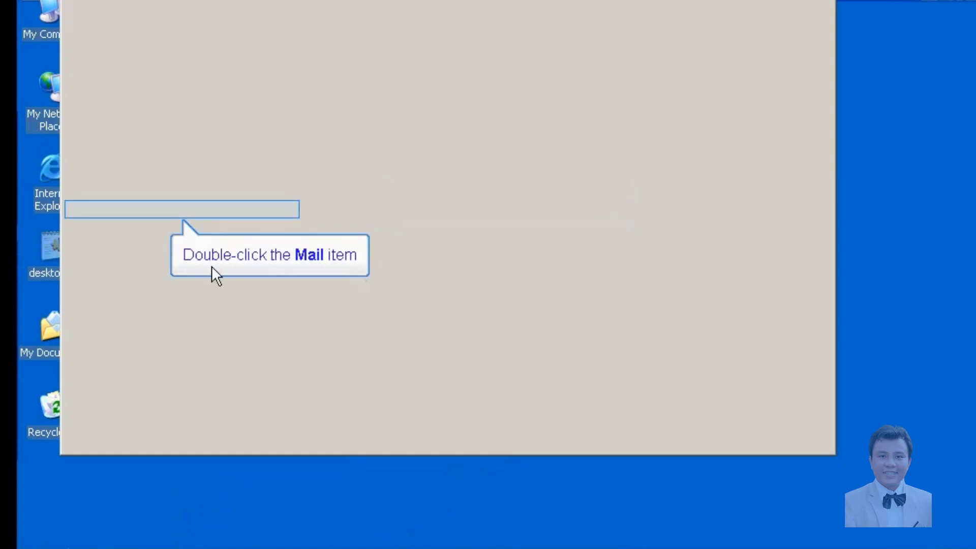
In Mail, set Outlook to prompt for a profile and add a profile named administrator.
double_click(103, 206)
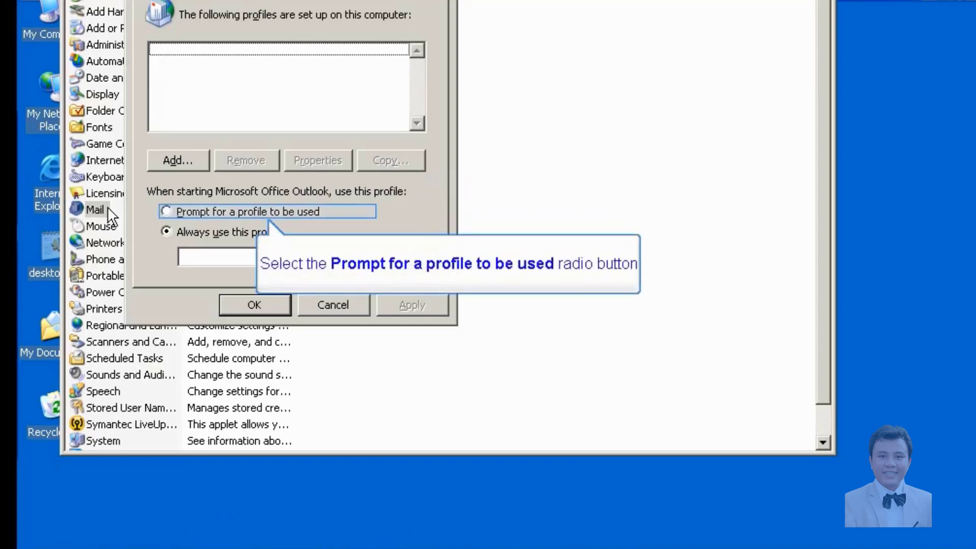
click(165, 209)
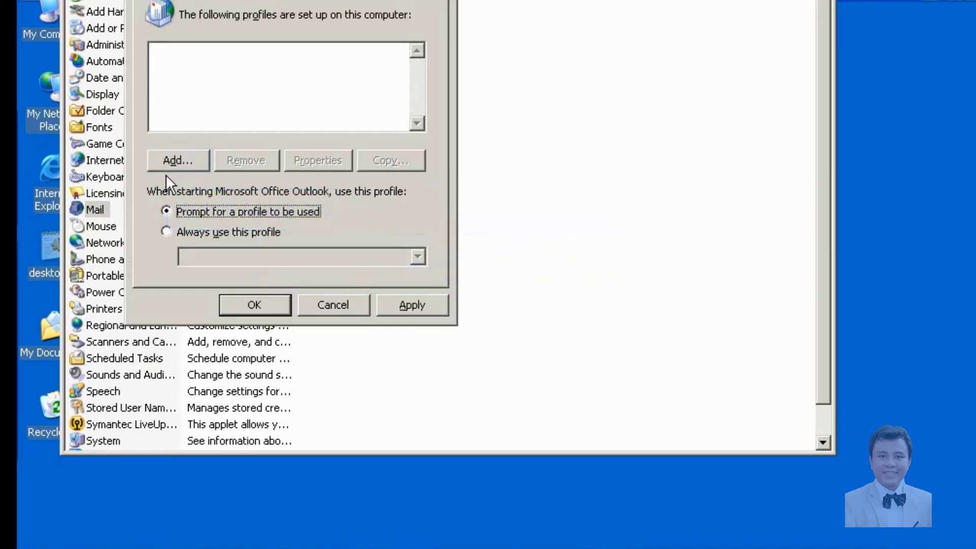
click(167, 159)
text(admin)
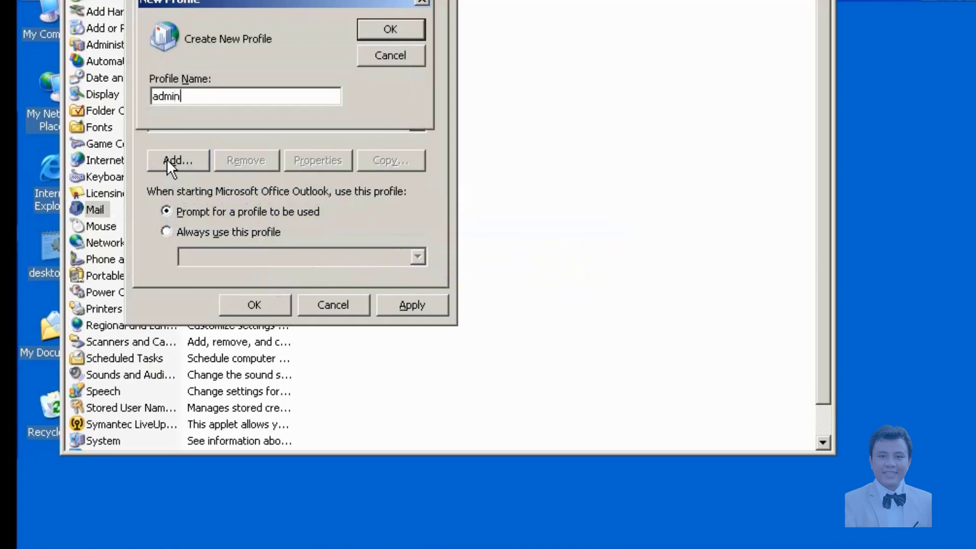
text(istrator)
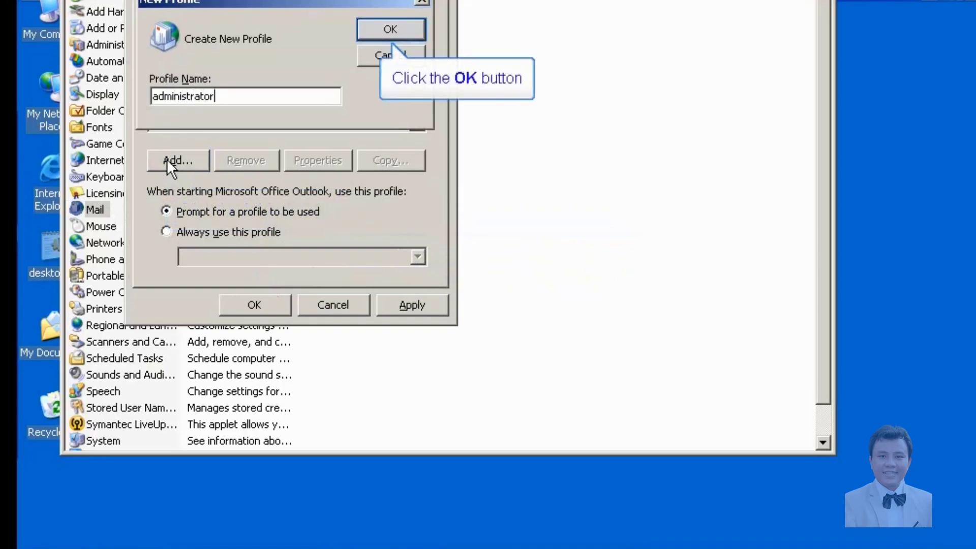
click(385, 30)
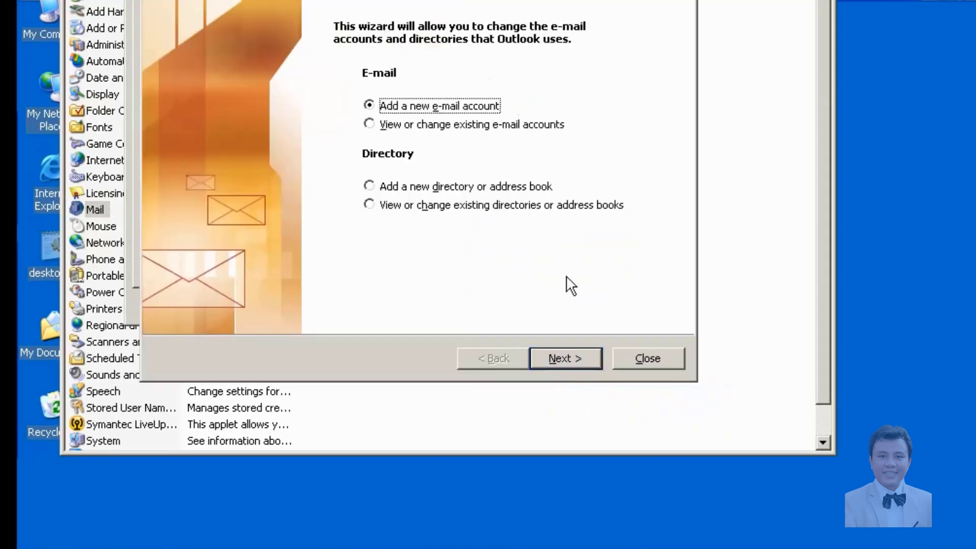
Add a new e-mail account of type Microsoft Exchange Server.
click(569, 359)
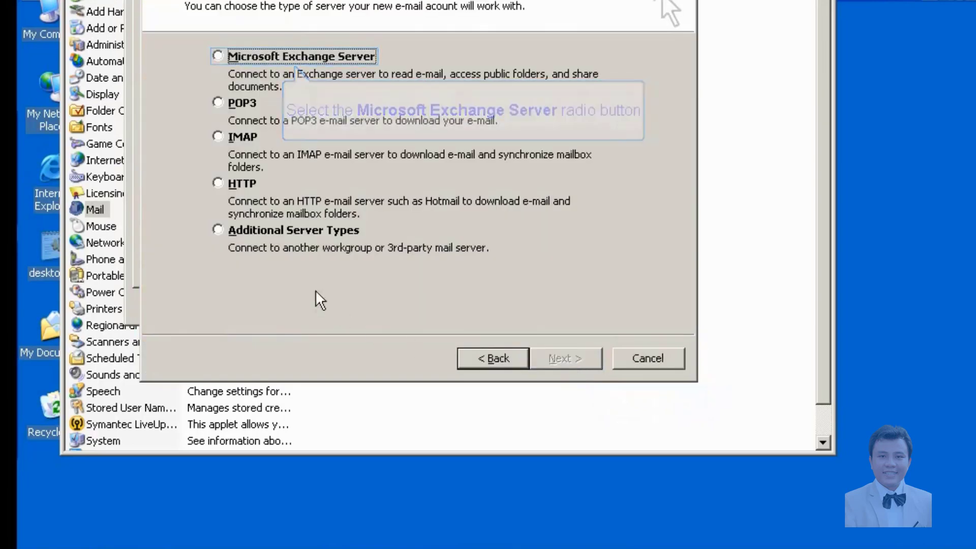
click(221, 54)
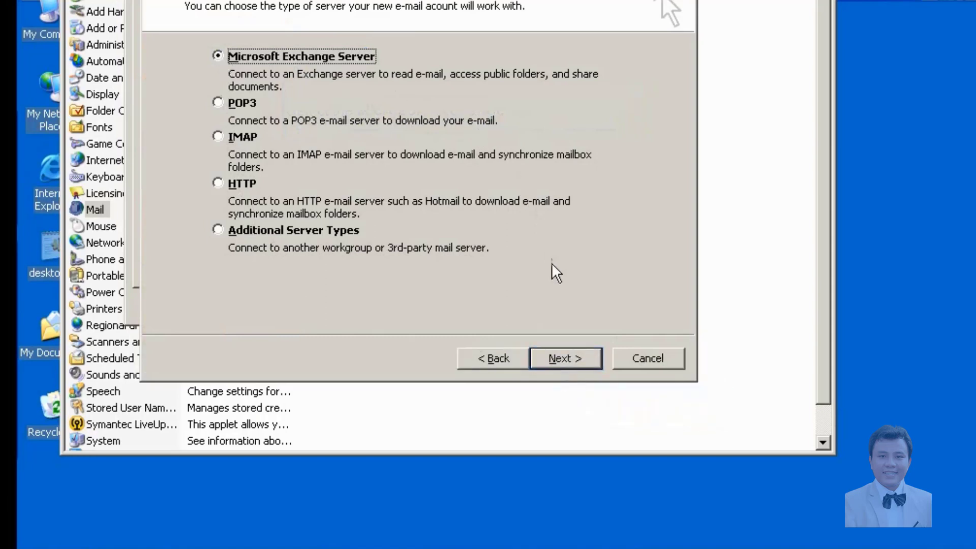
click(562, 357)
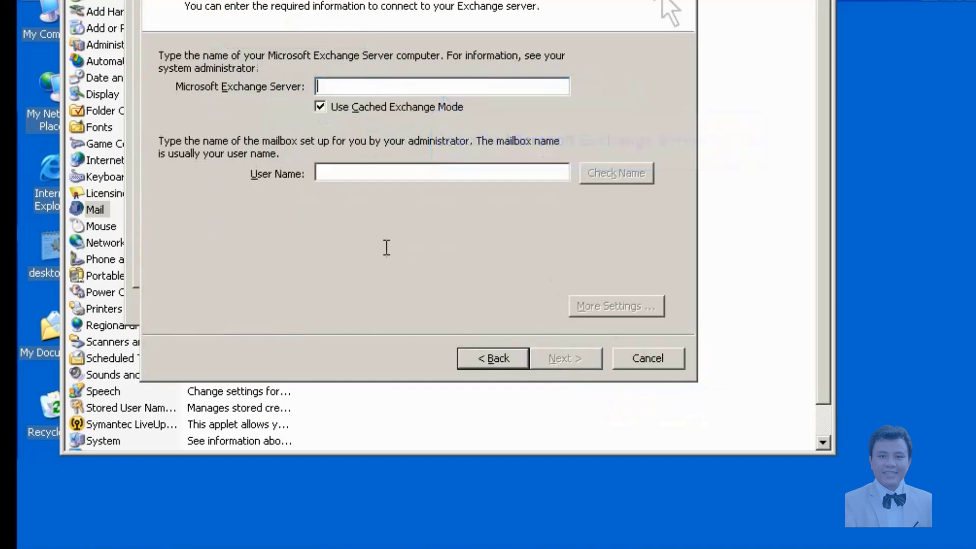
Connect the account to Exchange server pc09.dom9.com as user administrator, verify the name, and finish.
click(360, 83)
text(dom9.com)
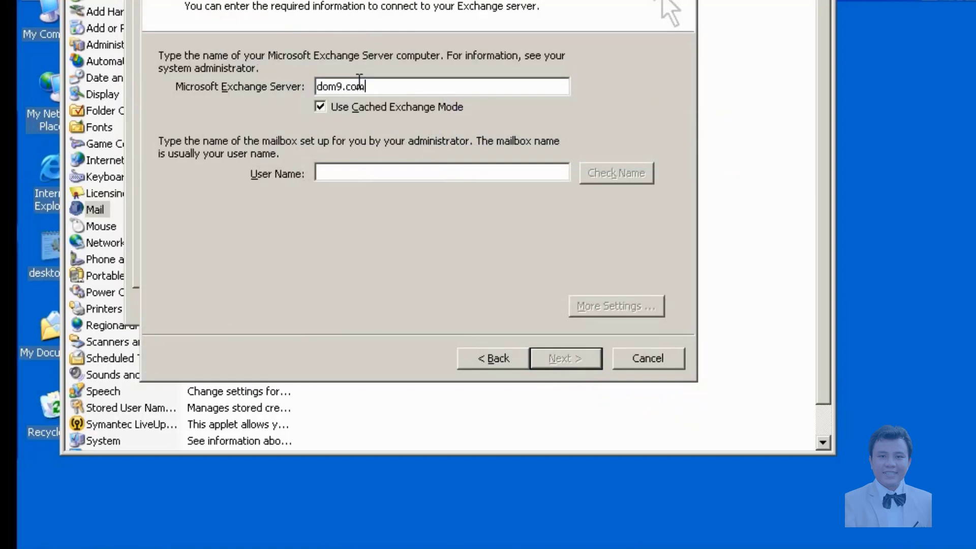
key(Home)
text(pc09.)
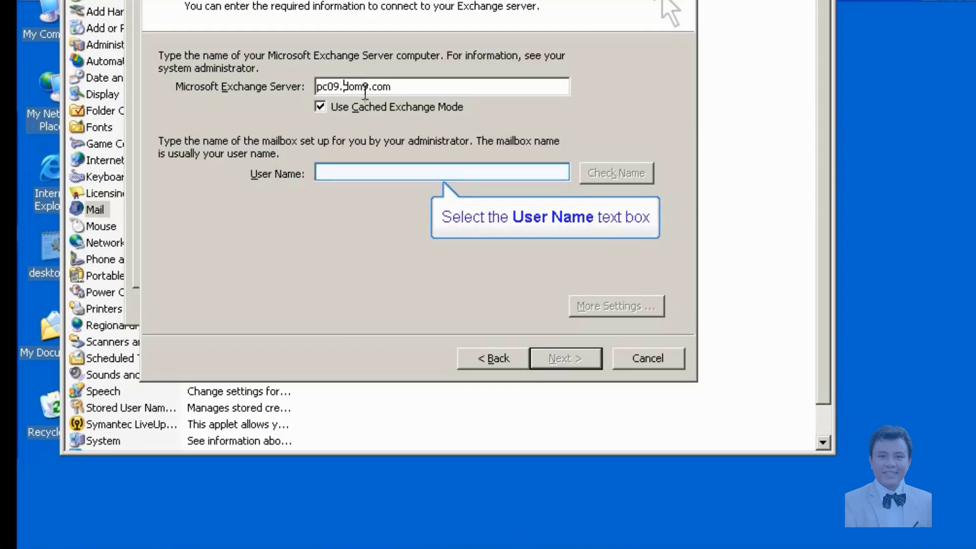
click(370, 173)
text(adm)
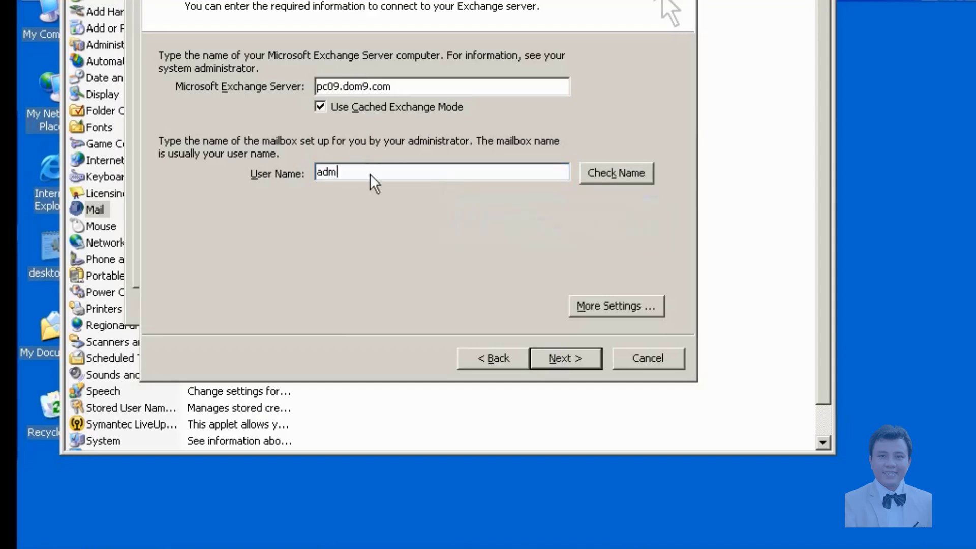
text(inistrator)
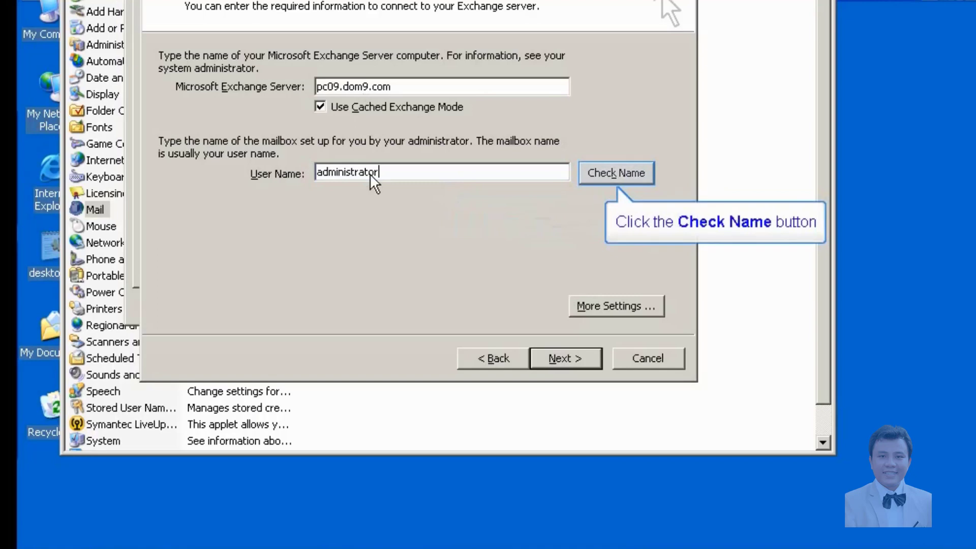
click(634, 177)
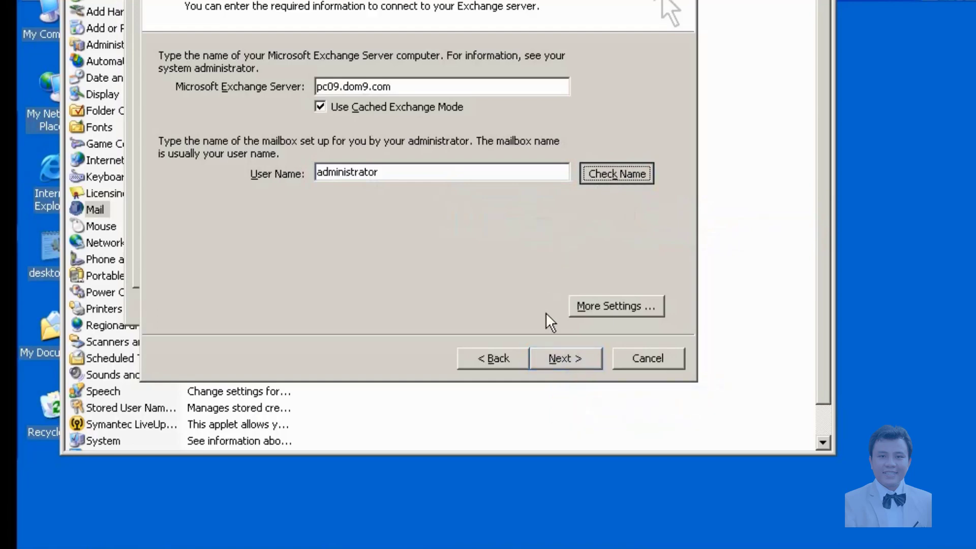
click(545, 359)
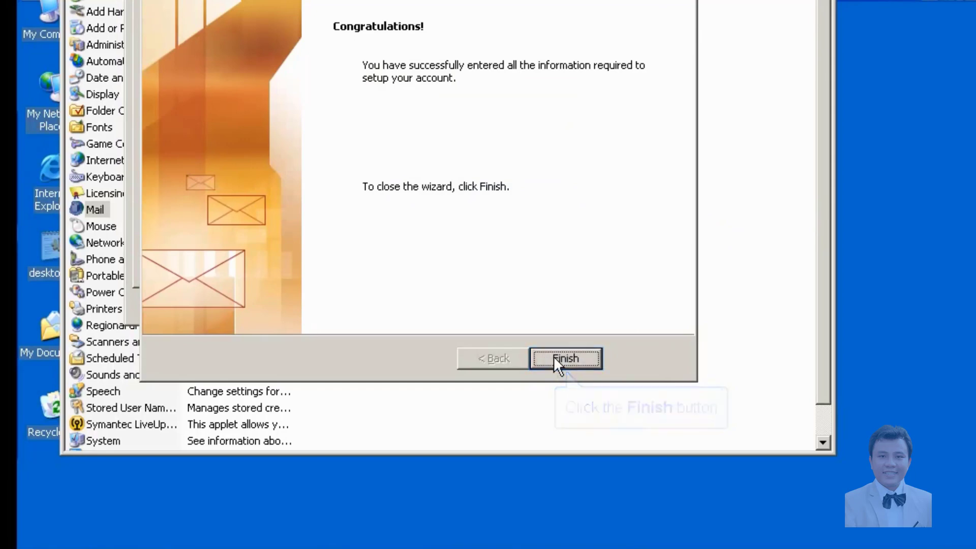
click(555, 357)
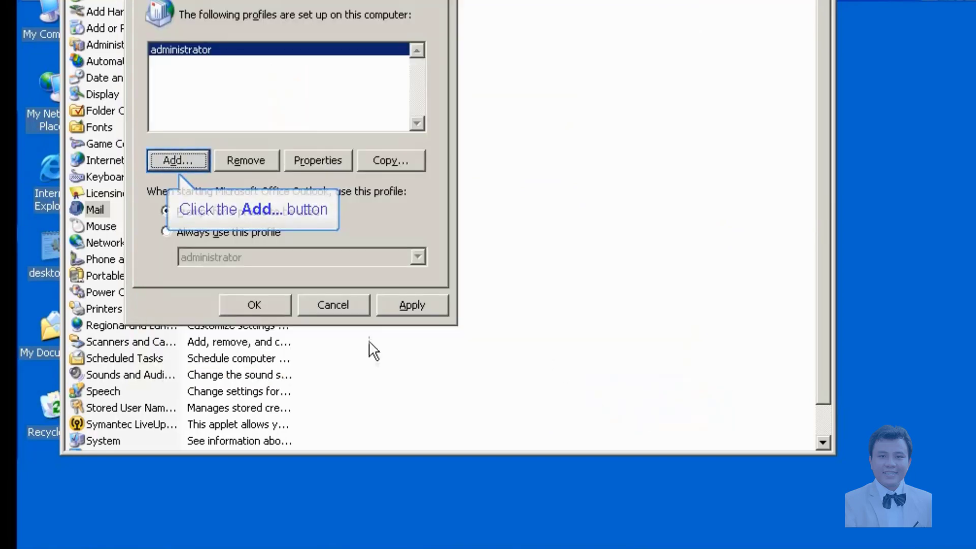
Add a new mail profile named u1.
click(165, 161)
text(u1)
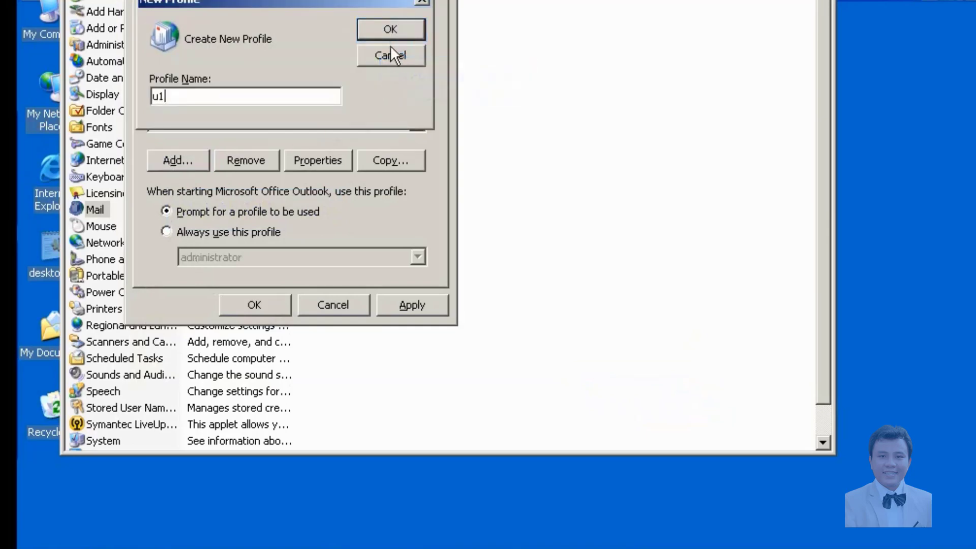
click(392, 29)
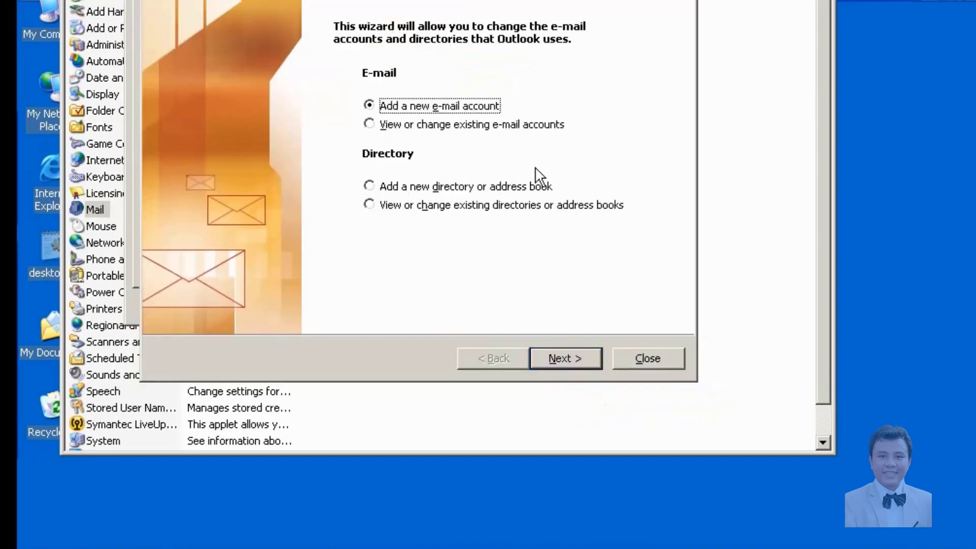
Add a new e-mail account to the u1 profile with Microsoft Exchange Server type.
click(554, 356)
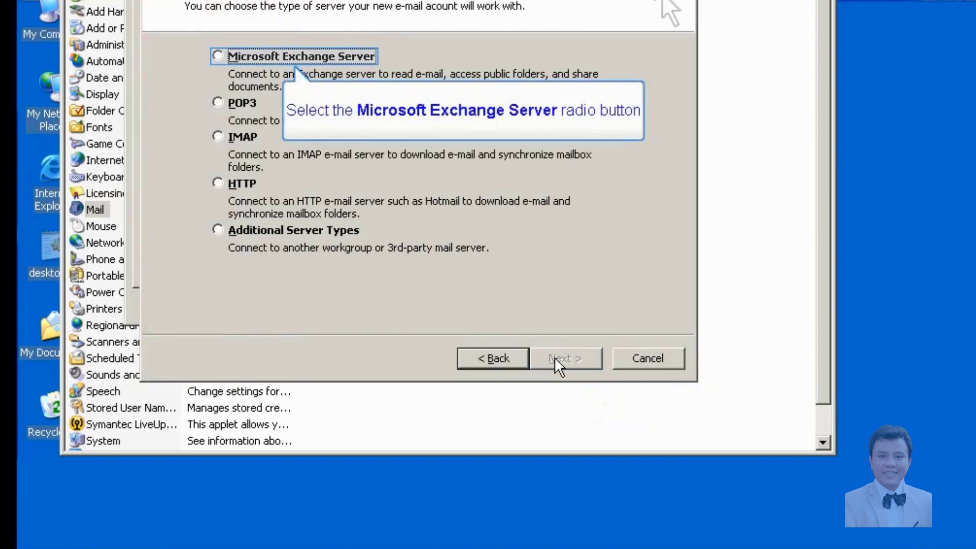
click(223, 54)
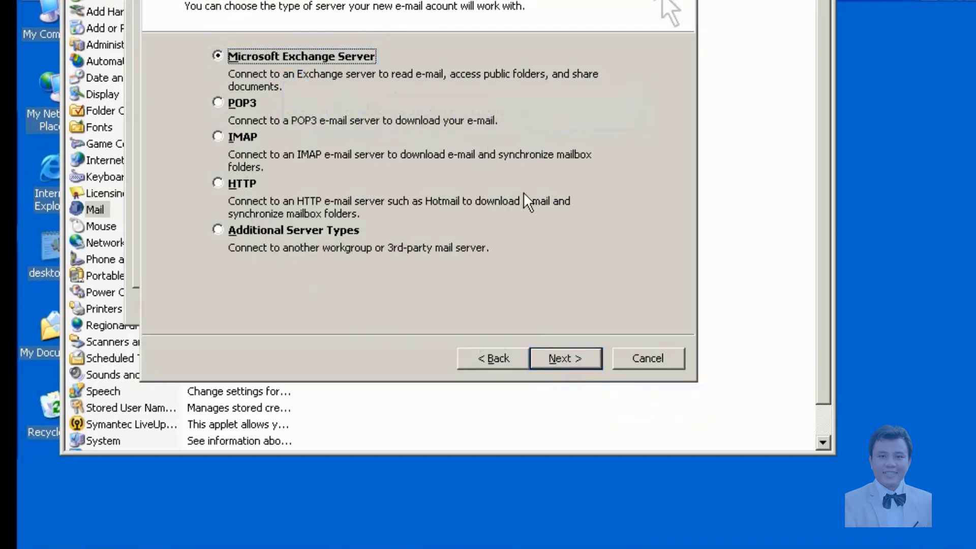
click(559, 359)
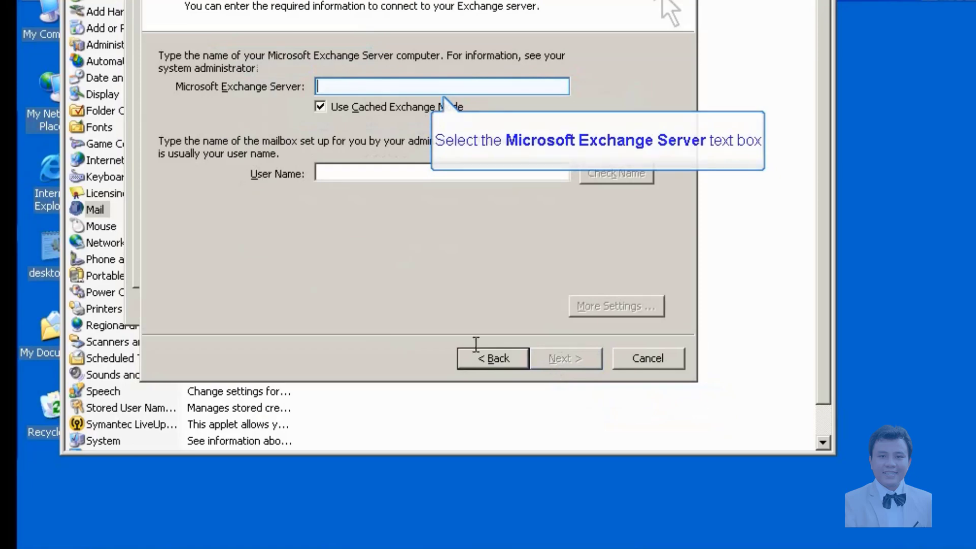
Point the u1 account to server pc09.dom9.com with user name u1, verify, and finish.
text(pc)
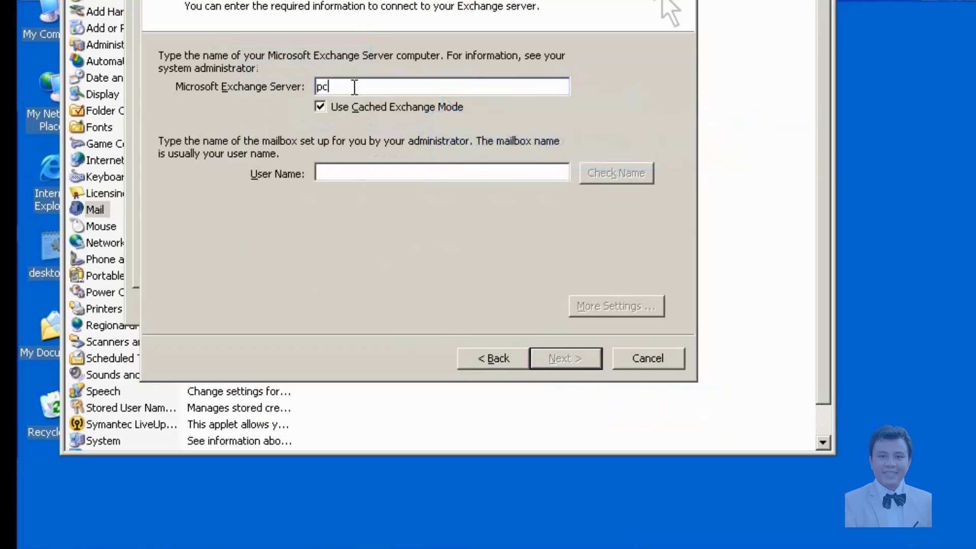
text(09.dom9.com)
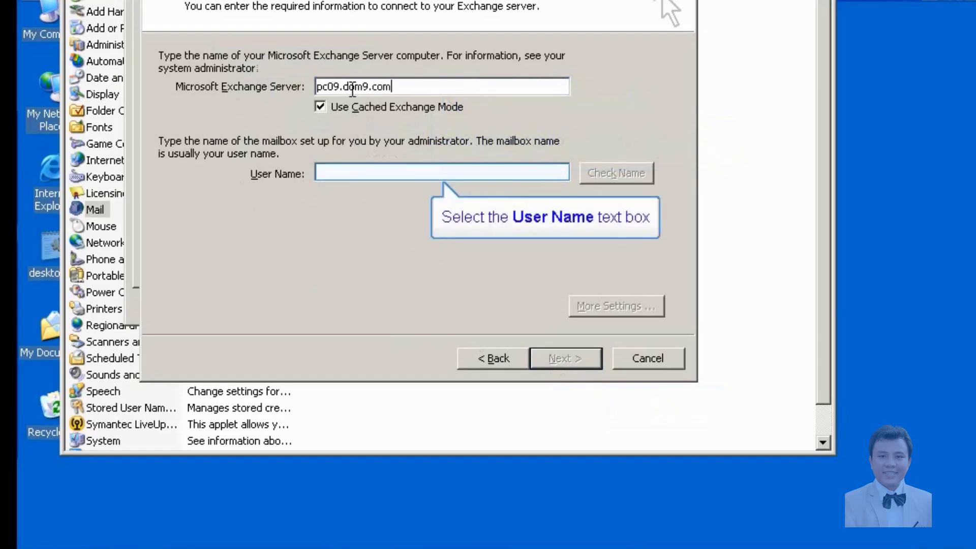
click(350, 171)
text(u1)
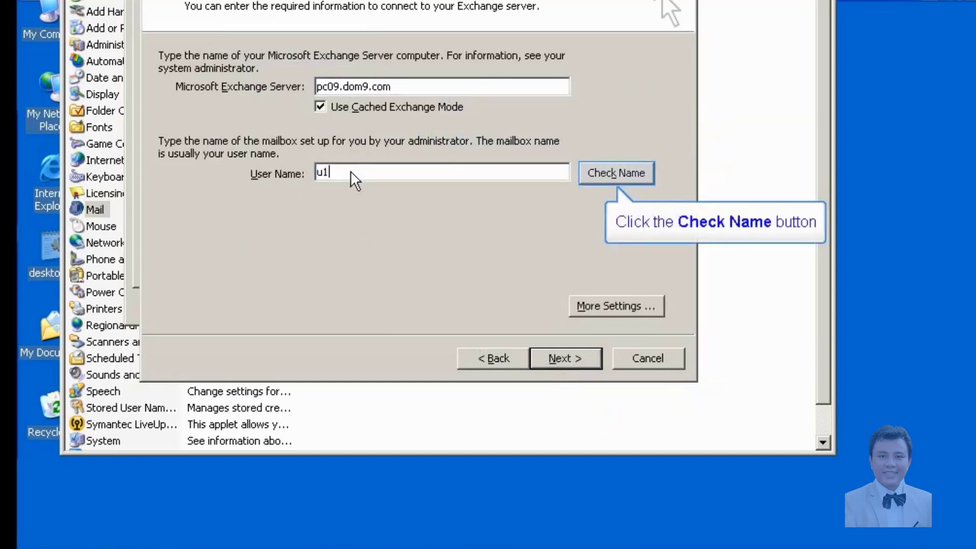
click(601, 176)
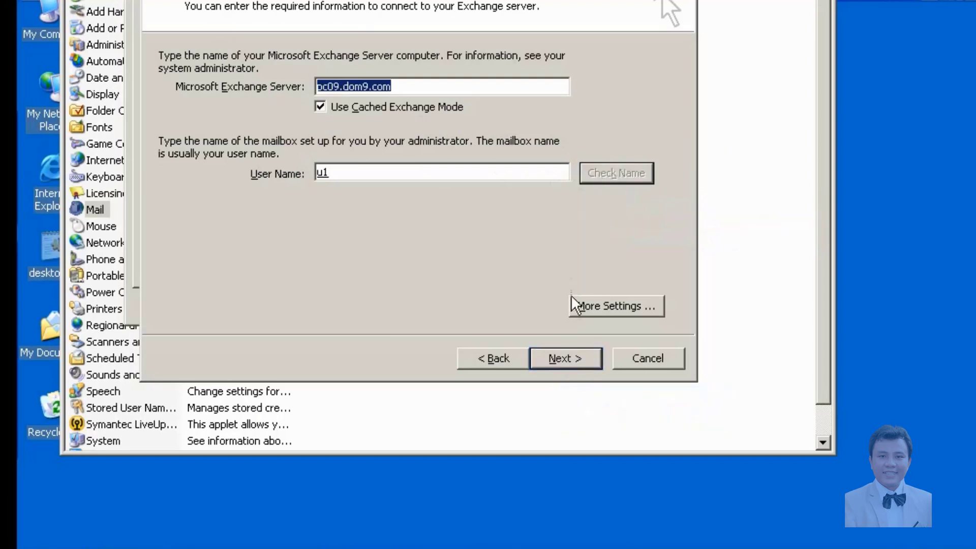
click(569, 356)
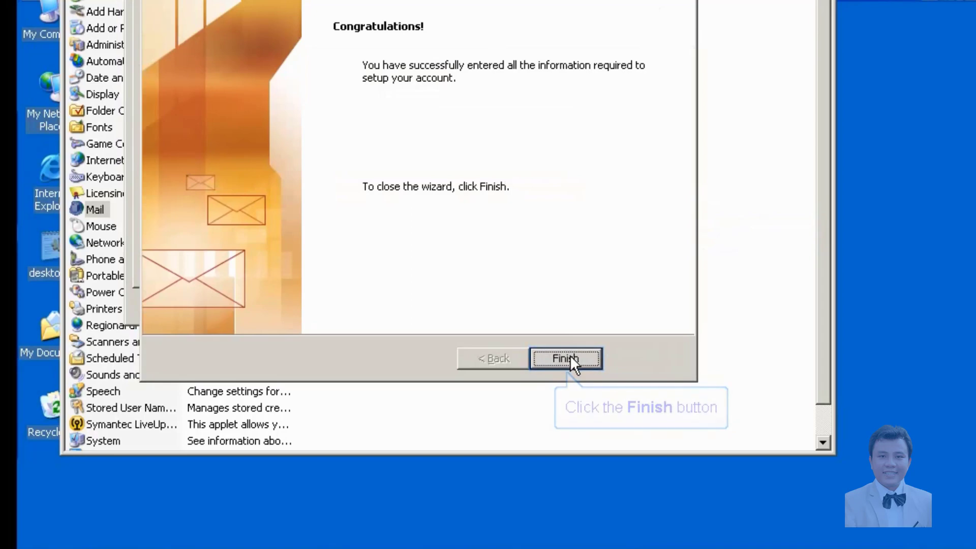
click(569, 355)
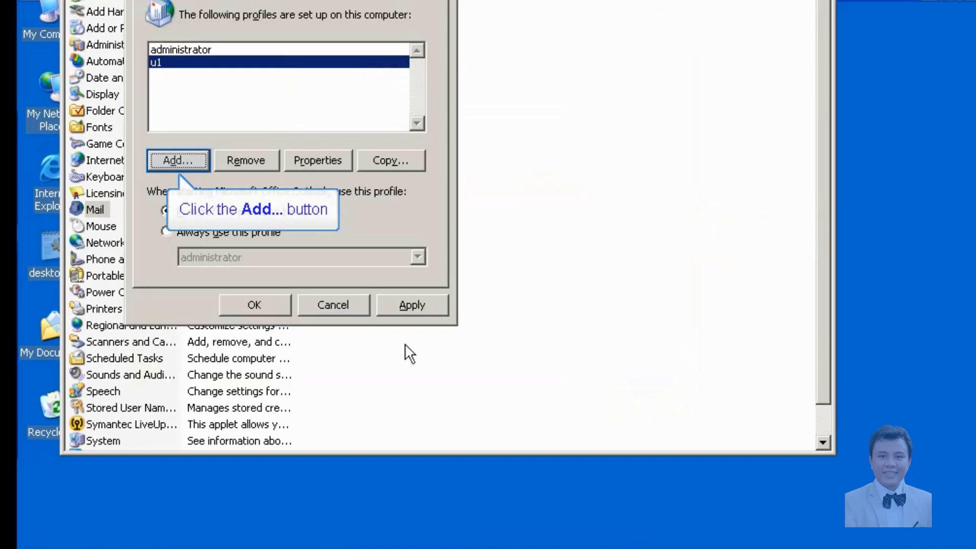
Add a mail profile named u2 and choose Microsoft Exchange Server as its account type.
click(176, 158)
text(u2)
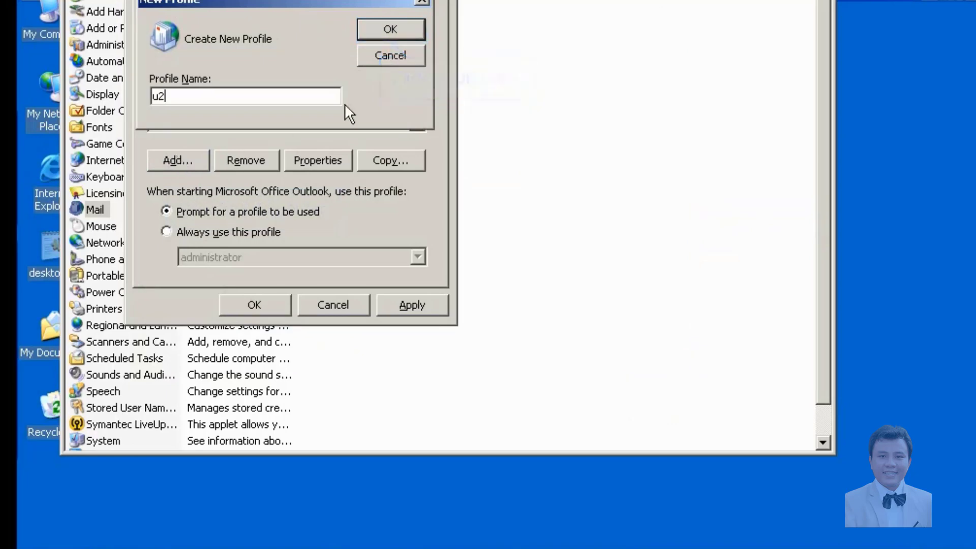
click(373, 26)
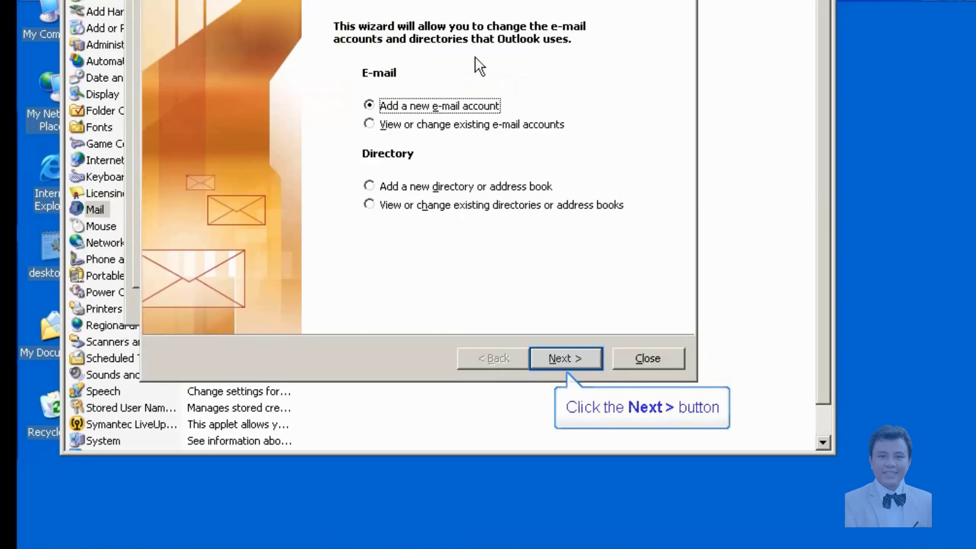
click(575, 358)
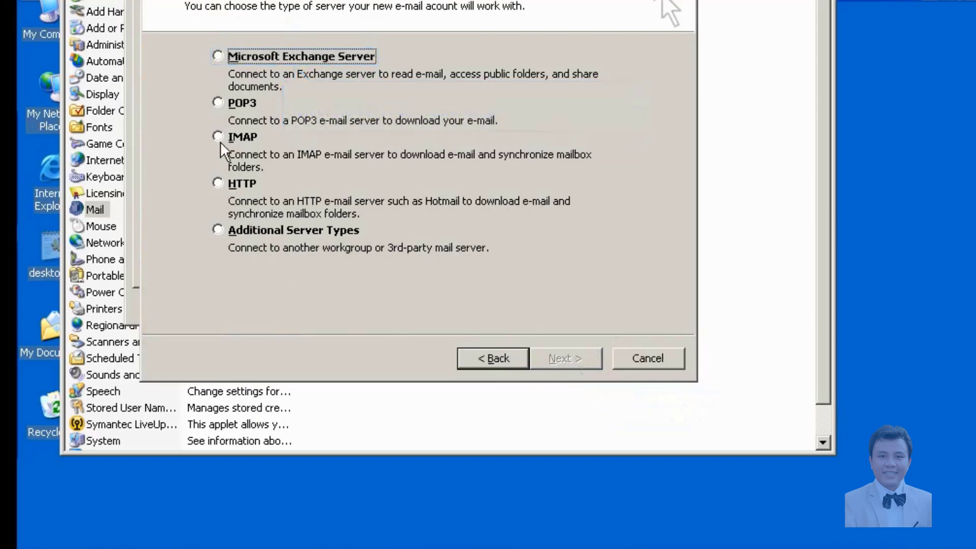
click(212, 54)
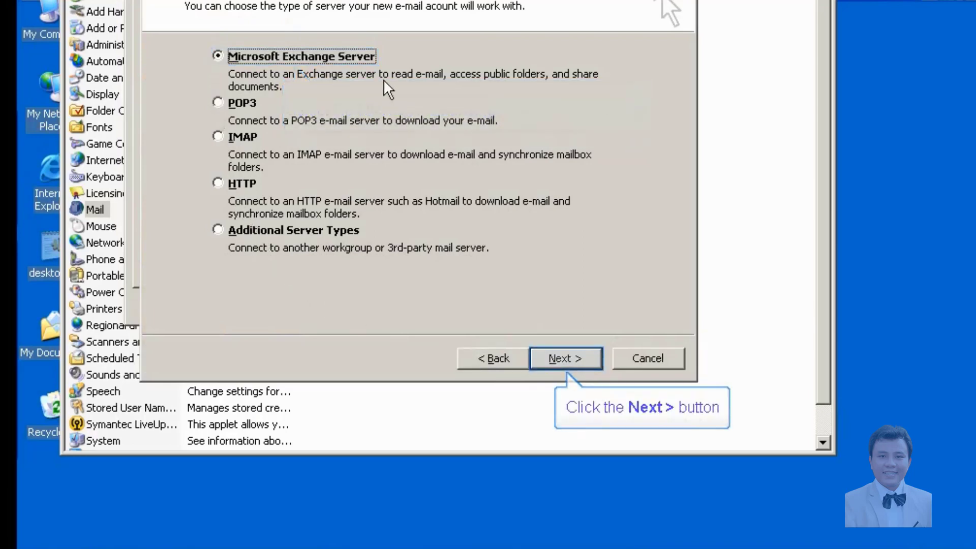
Point the u2 account to server pc09.dom9.com with user name u2, verifying the name.
click(548, 355)
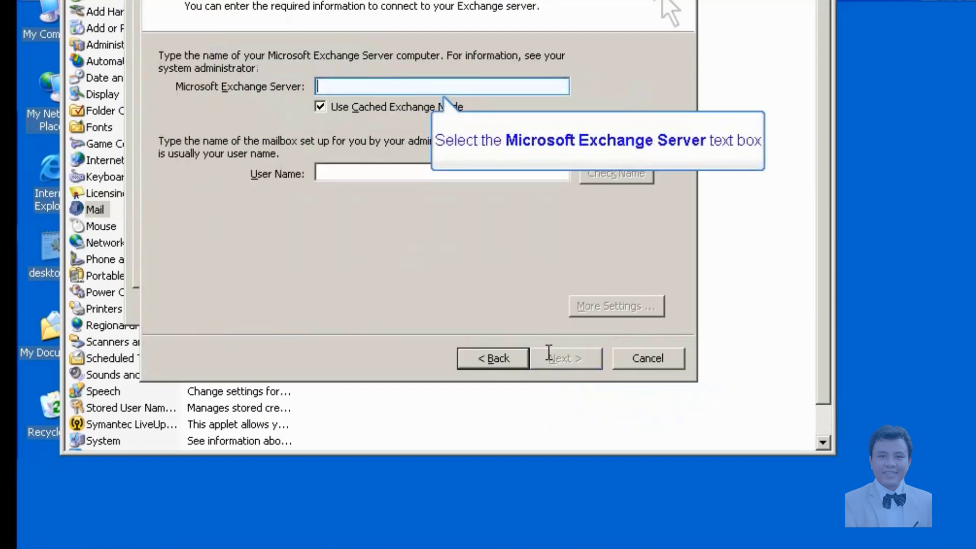
click(357, 87)
text(pc09.d)
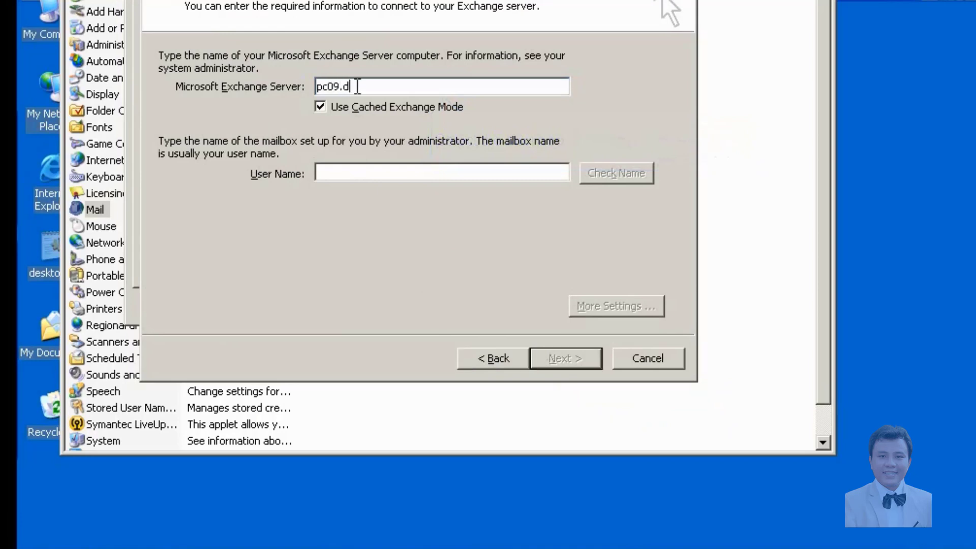
text(om9.com)
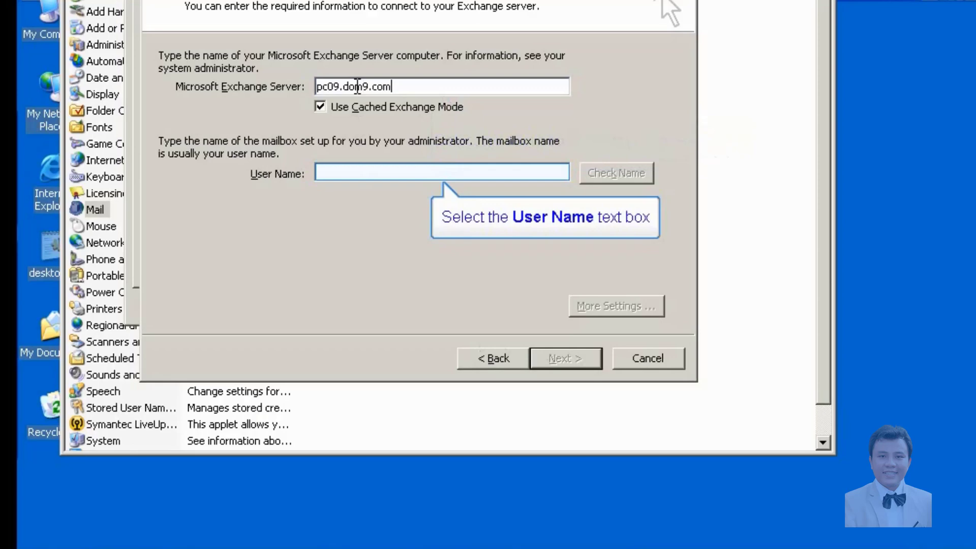
click(357, 173)
text(u2)
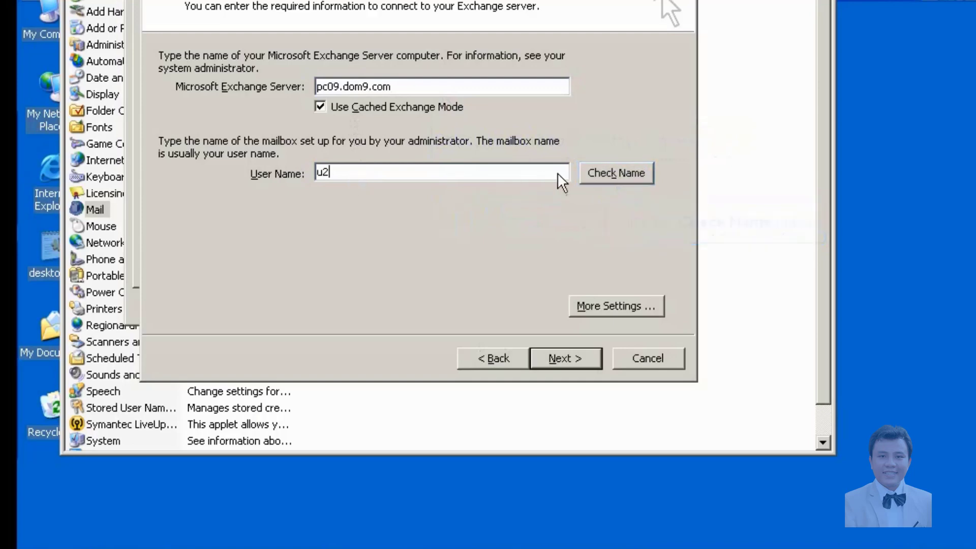
click(590, 172)
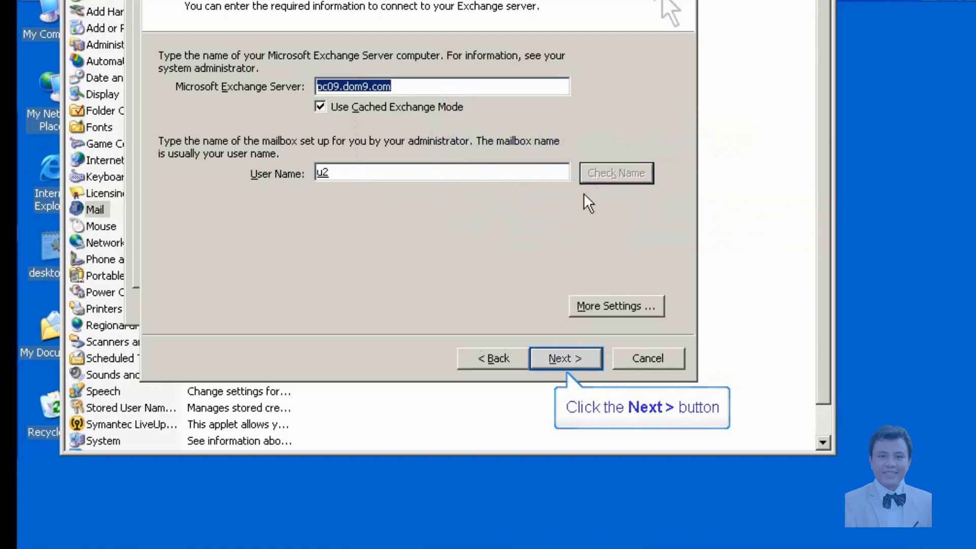
click(579, 359)
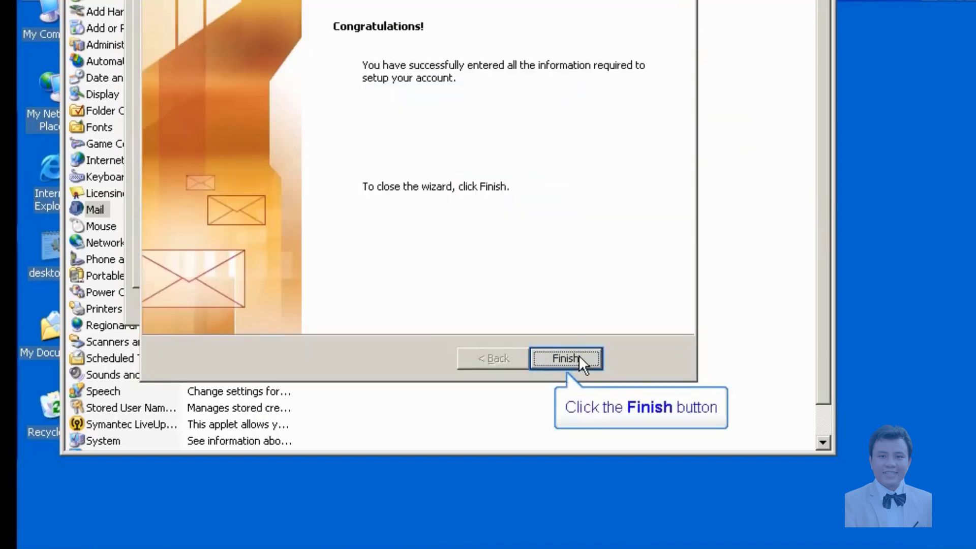
Finish the u2 account, apply and close the Mail profile settings, then close Control Panel.
click(579, 354)
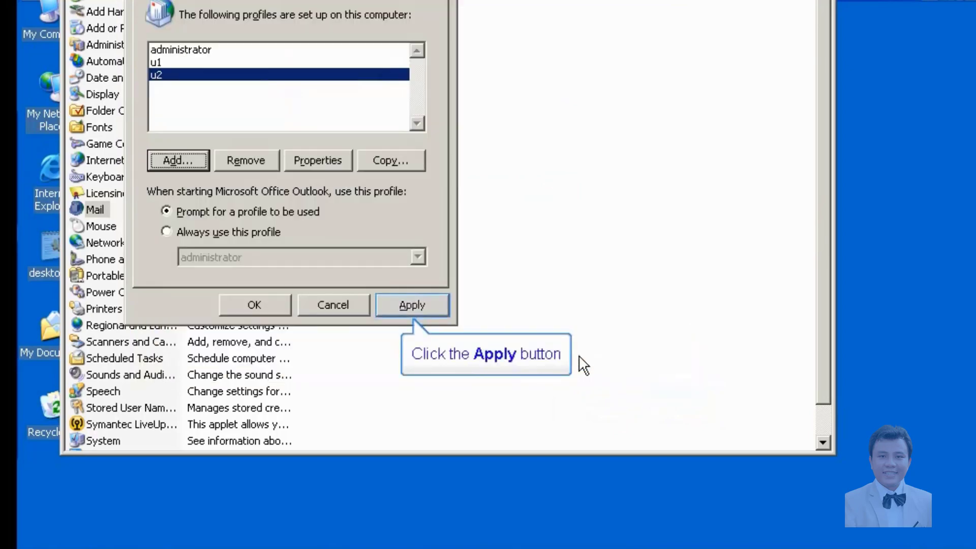
click(424, 305)
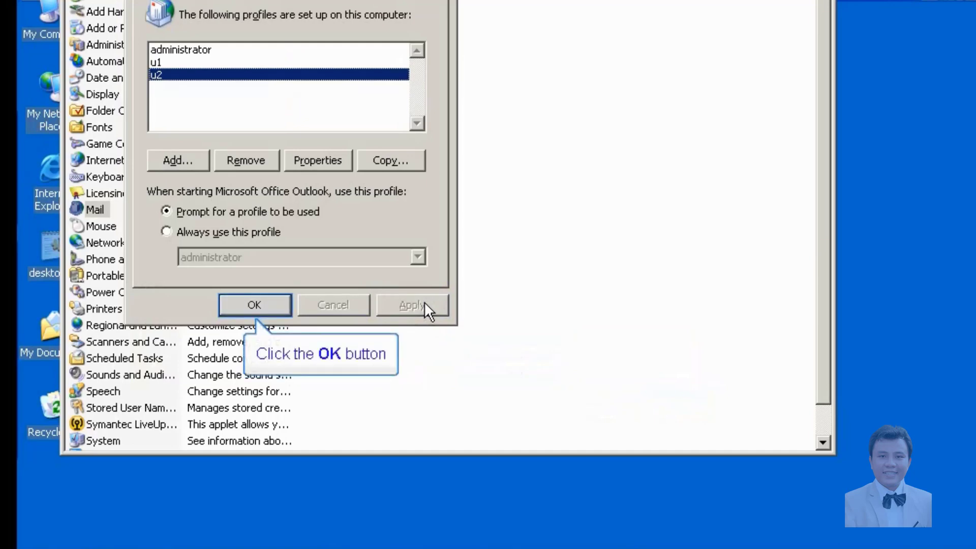
click(248, 302)
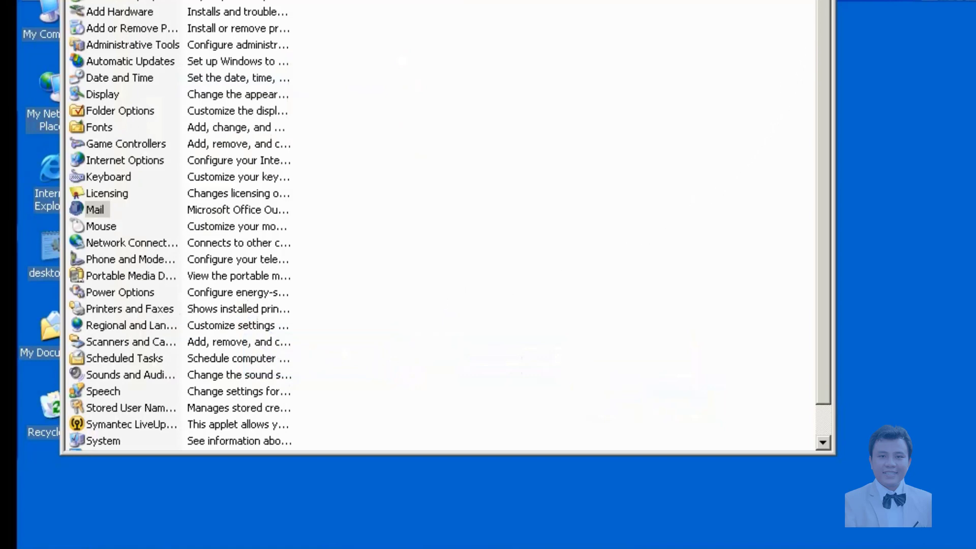
click(820, 3)
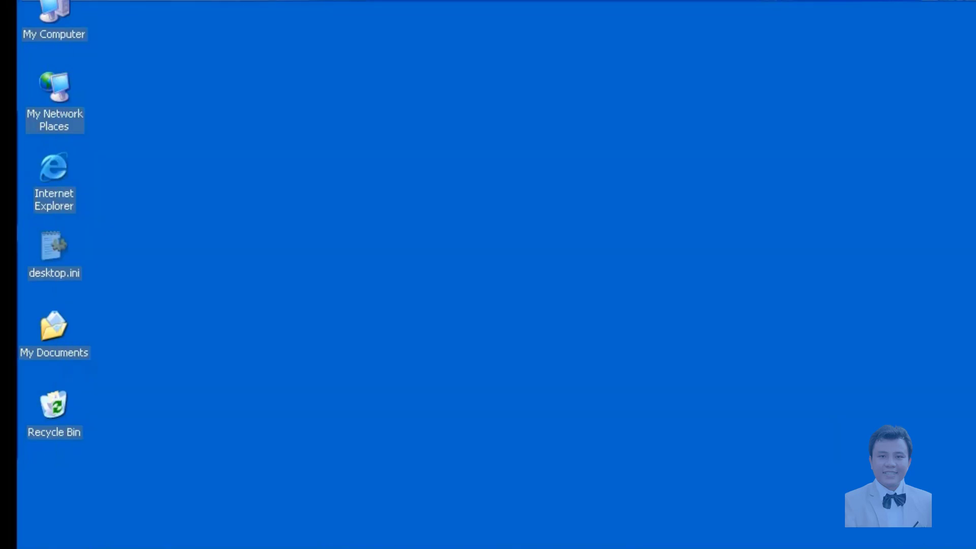